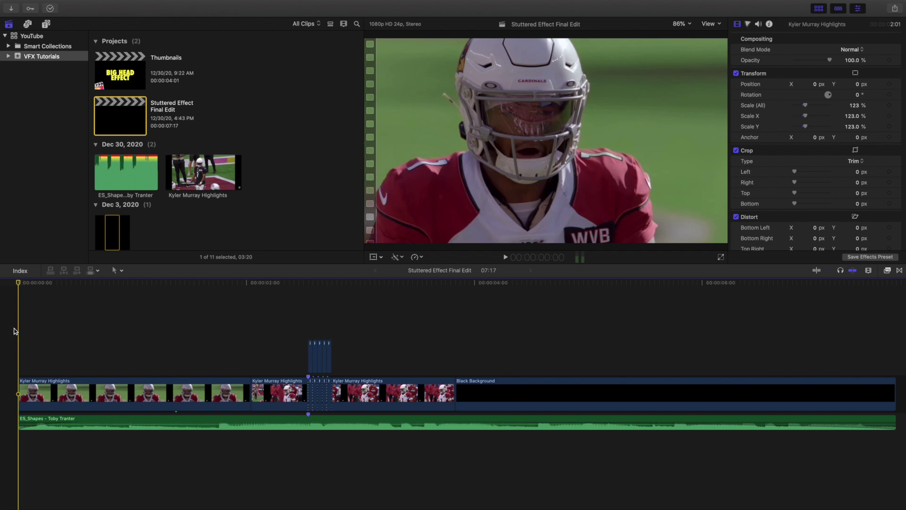
- Play the project and replay the stutter section from just before it starts
{"action": "key", "text": "space"}
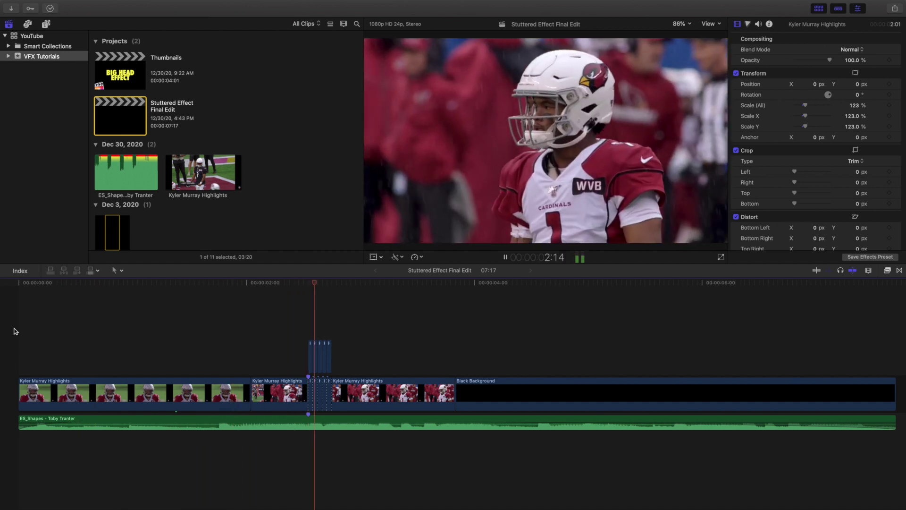
{"action": "key", "text": "space"}
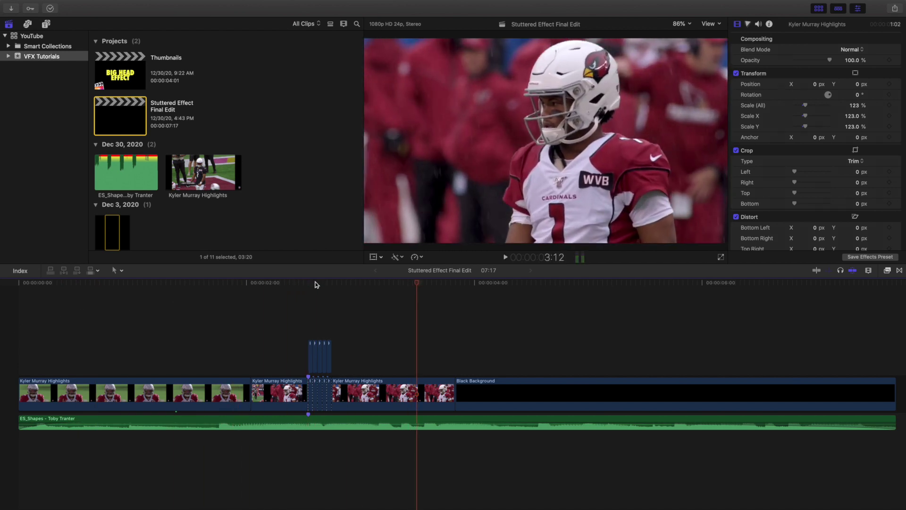
{"action": "left_click", "coordinate": [239, 317]}
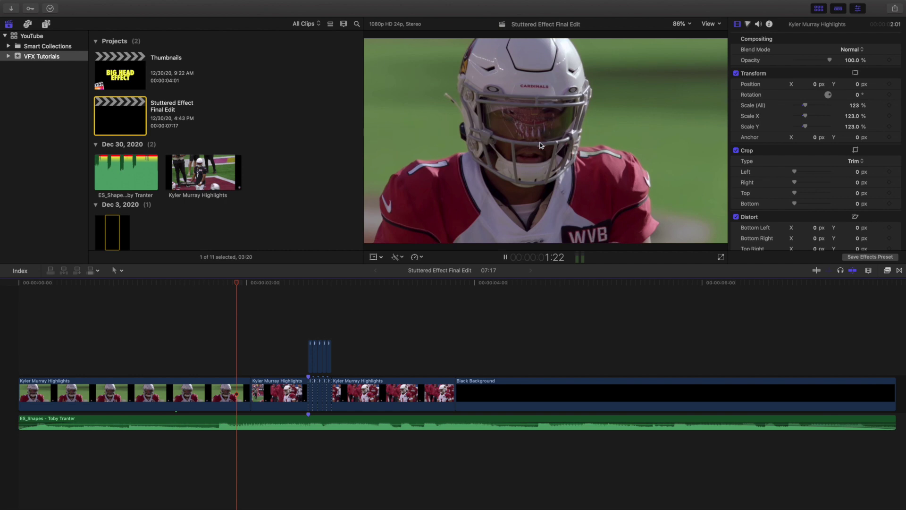
{"action": "key", "text": "space"}
{"action": "key", "text": "space"}
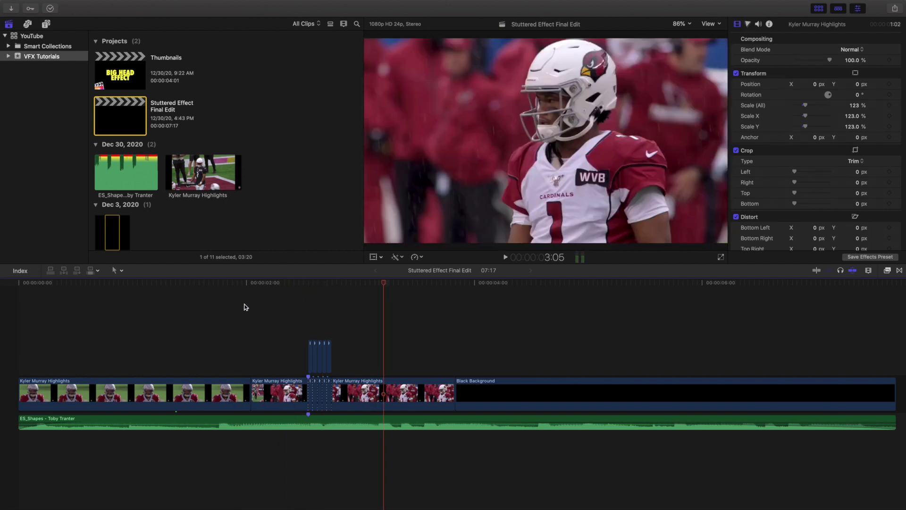
{"action": "left_click", "coordinate": [216, 308]}
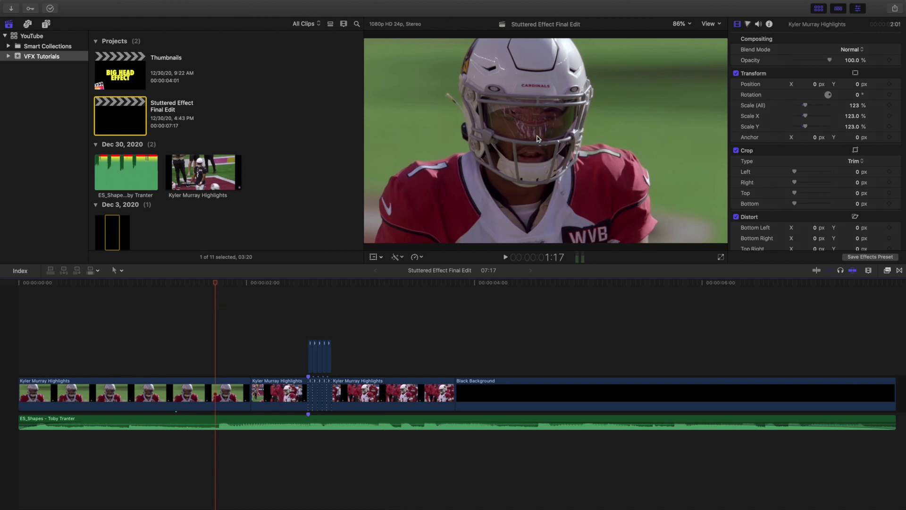
{"action": "key", "text": "space"}
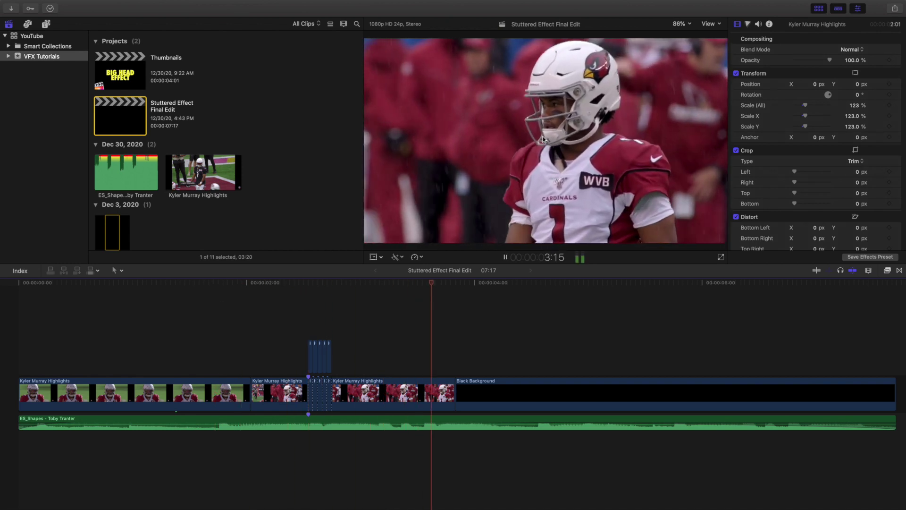
{"action": "key", "text": "space"}
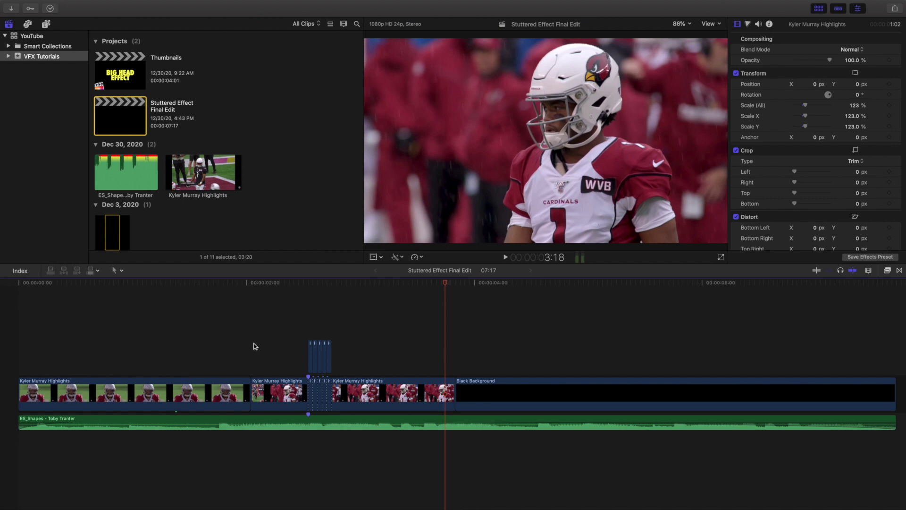
- Park the playhead at the stutter section and zoom the timeline in around it
{"action": "left_click", "coordinate": [278, 393]}
{"action": "left_click", "coordinate": [349, 395]}
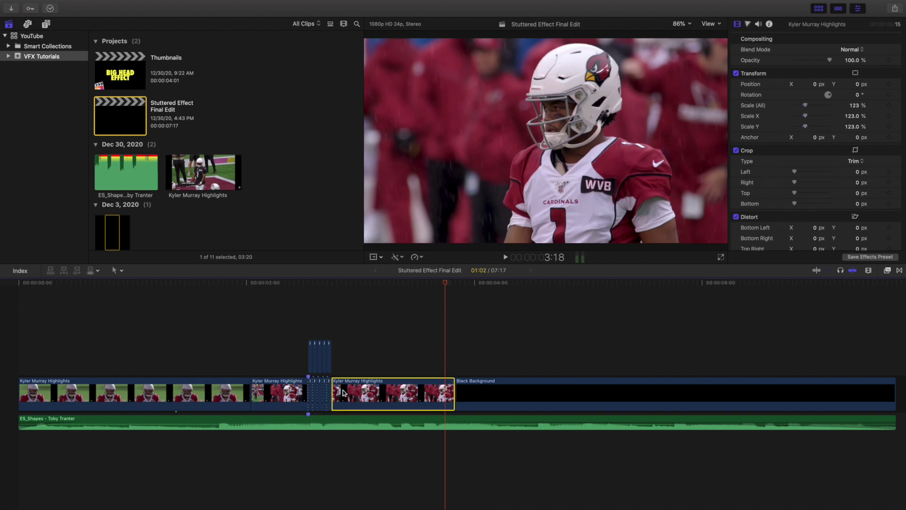
{"action": "left_click", "coordinate": [248, 347]}
{"action": "left_click", "coordinate": [72, 383]}
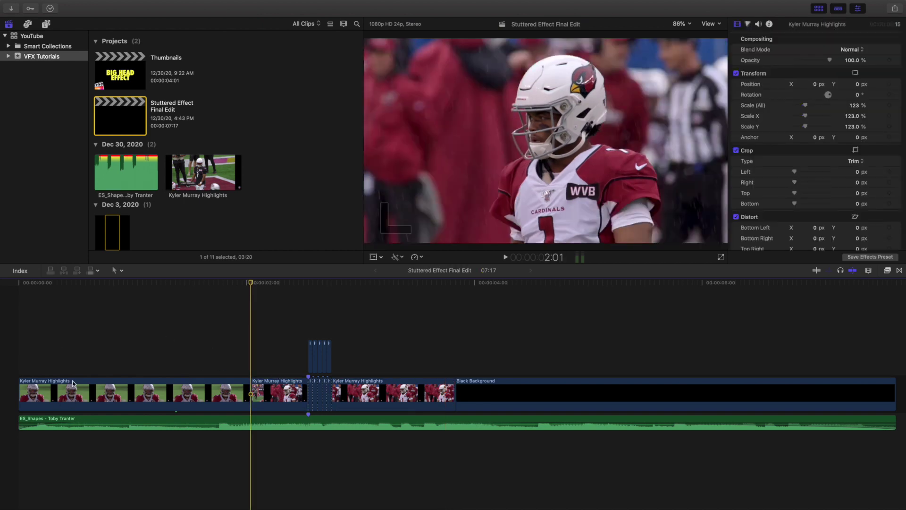
{"action": "key", "text": "super+equal"}
{"action": "key", "text": "super+equal"}
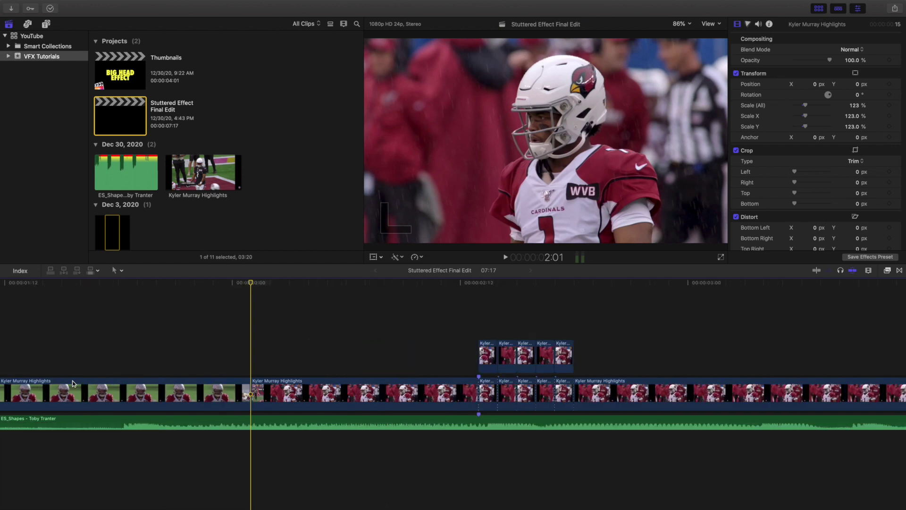
{"action": "scroll", "coordinate": [221, 375], "scroll_direction": "right", "scroll_amount": 10}
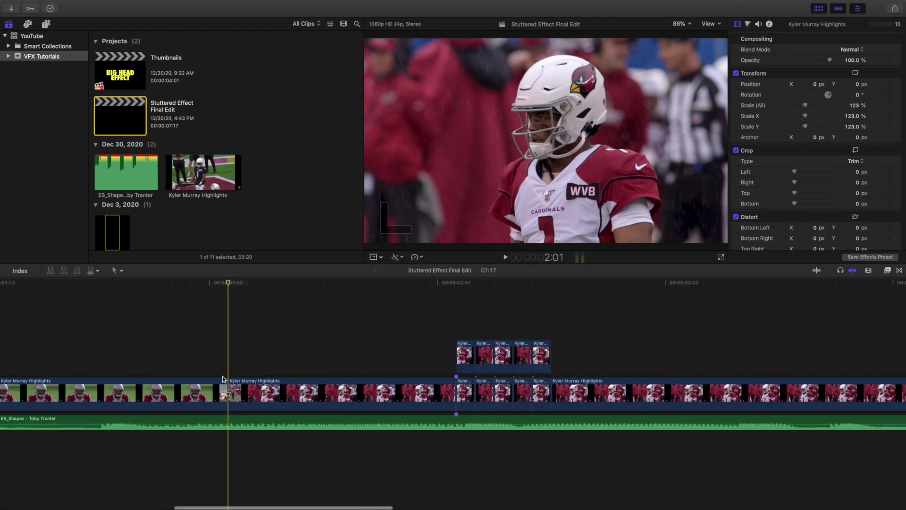
{"action": "scroll", "coordinate": [216, 376], "scroll_direction": "right", "scroll_amount": 1}
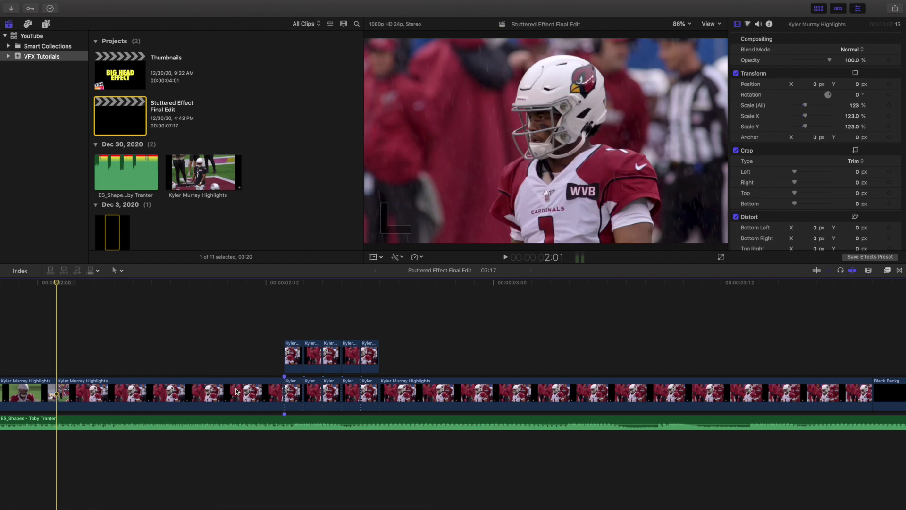
- Inspect the long main clip, the first short cut piece and the following long clip, ending at the connected clips' start
{"action": "left_click", "coordinate": [230, 390]}
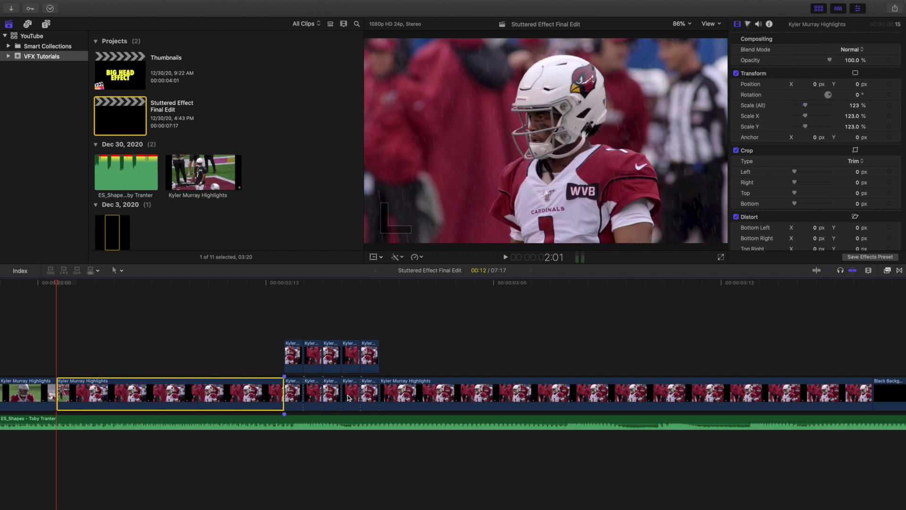
{"action": "left_click", "coordinate": [292, 391]}
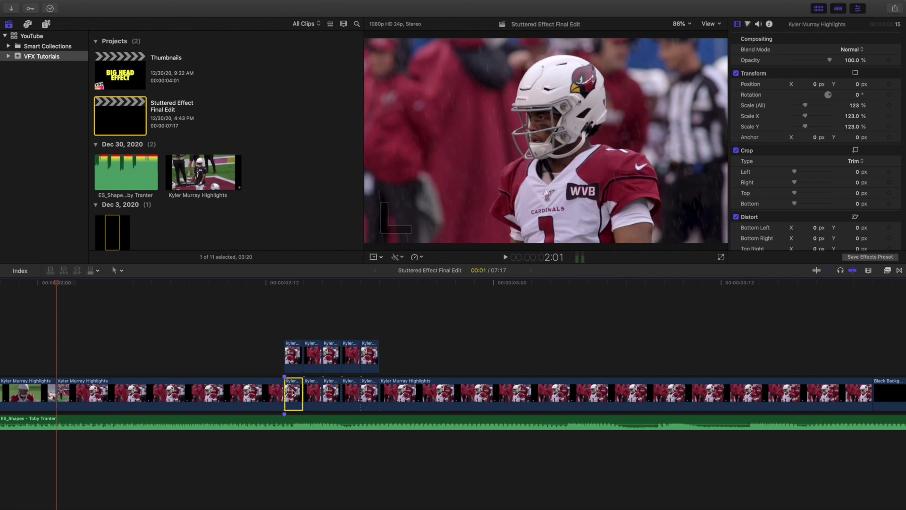
{"action": "left_click", "coordinate": [416, 349]}
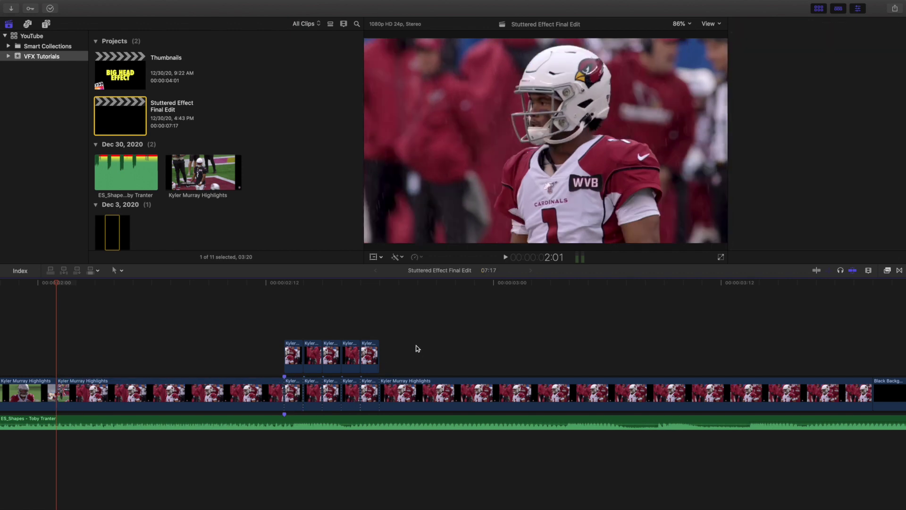
{"action": "key", "text": "super+4"}
{"action": "left_click", "coordinate": [417, 389]}
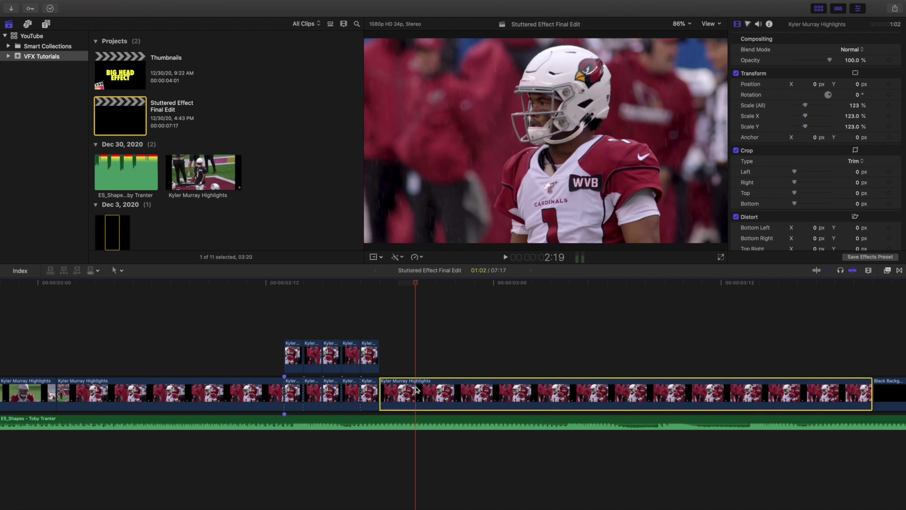
{"action": "key", "text": "Right"}
{"action": "key", "text": "Right"}
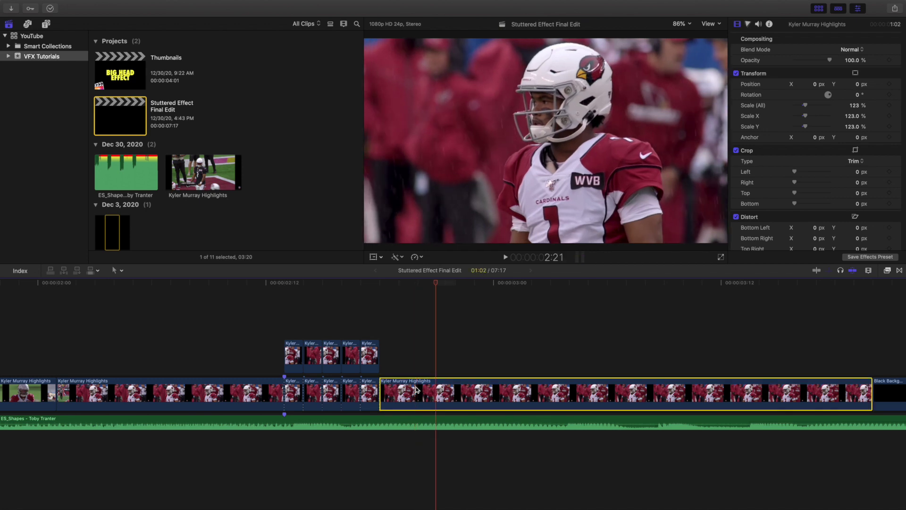
{"action": "left_click", "coordinate": [288, 326]}
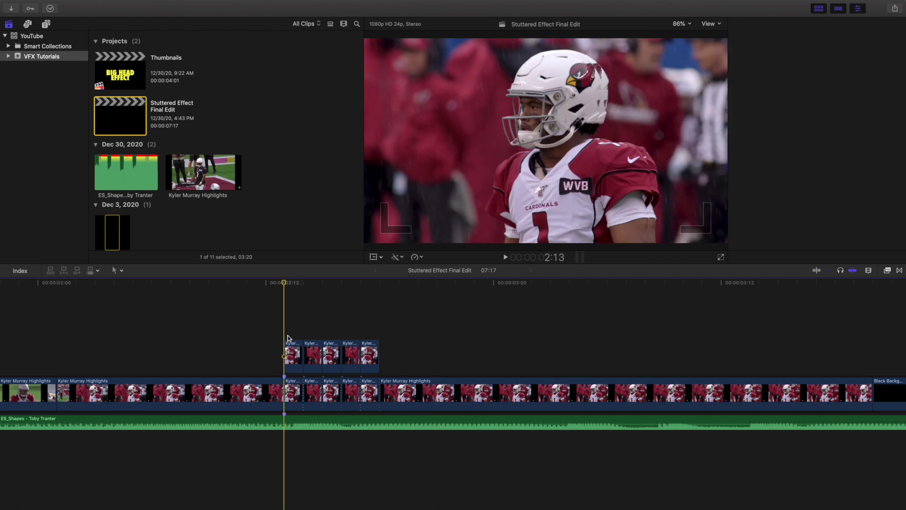
- Select each of the five short stutter clips, then return to the first to view its Draw Masks
{"action": "left_click", "coordinate": [292, 393]}
{"action": "left_click", "coordinate": [311, 393]}
{"action": "left_click", "coordinate": [333, 393]}
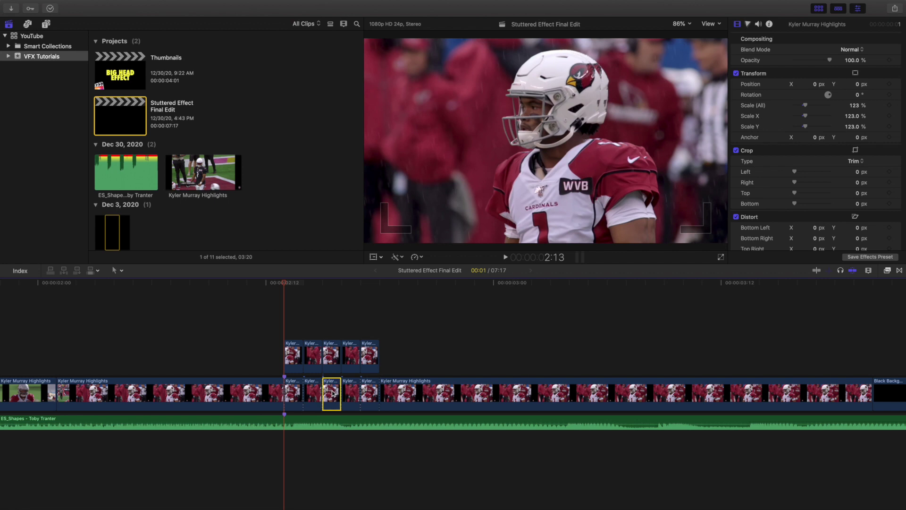
{"action": "left_click", "coordinate": [355, 393]}
{"action": "left_click", "coordinate": [370, 394]}
{"action": "left_click", "coordinate": [292, 393]}
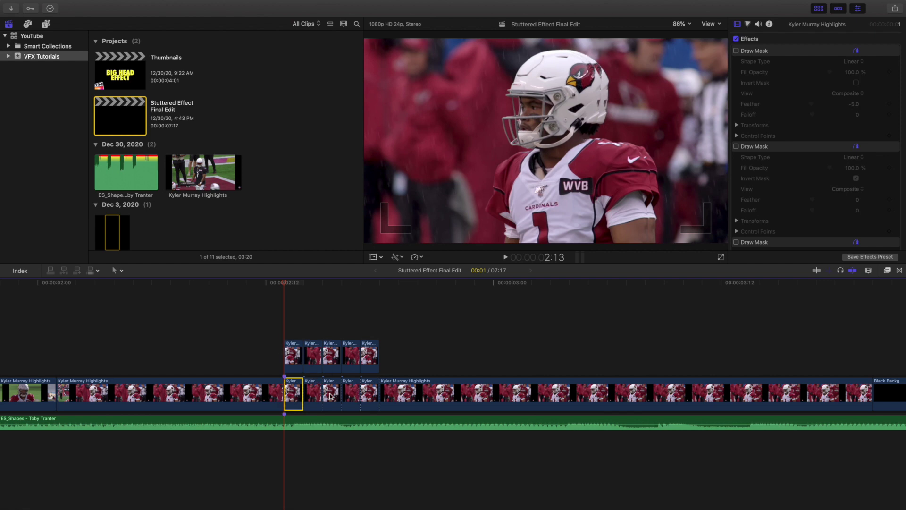
- Select the first connected cutout clip and view its first and second Draw Mask outlines
{"action": "left_click", "coordinate": [296, 354]}
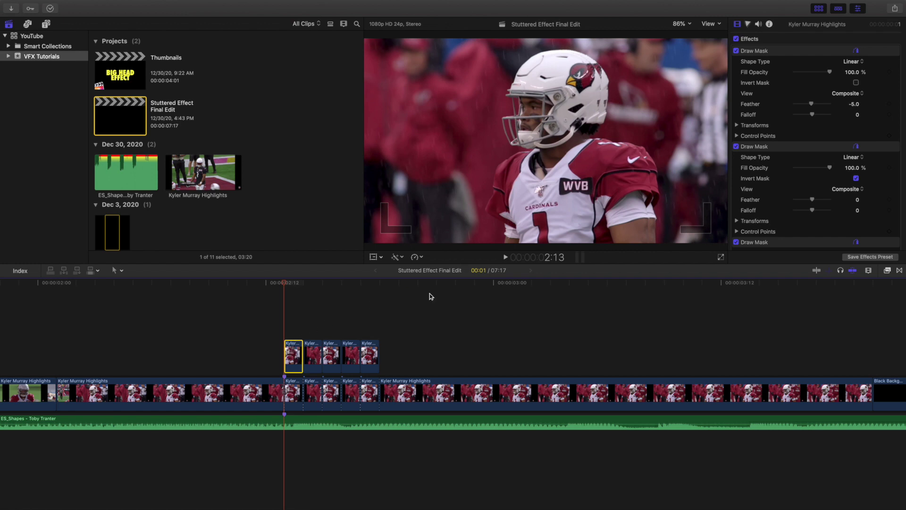
{"action": "left_click", "coordinate": [783, 53]}
{"action": "scroll", "coordinate": [772, 109], "scroll_direction": "down", "scroll_amount": 2}
{"action": "left_click", "coordinate": [773, 118]}
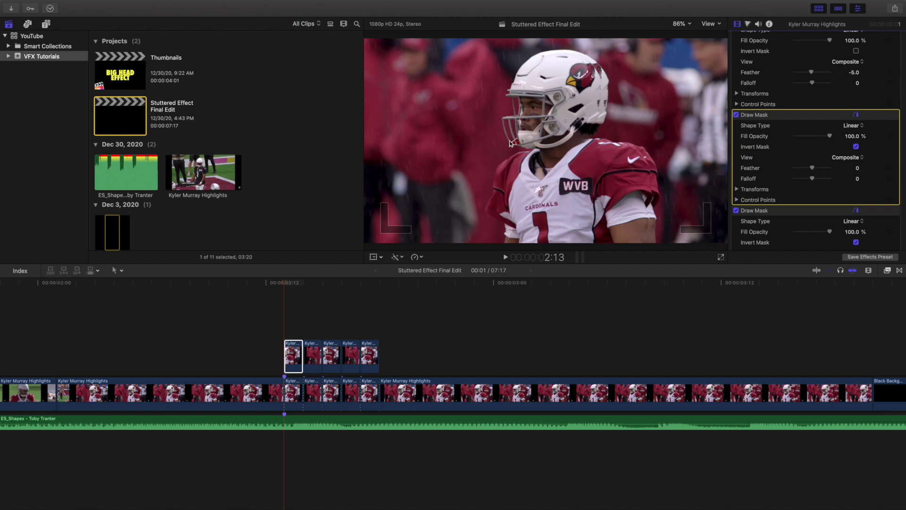
- Step through the remaining Draw Masks, ending on the first mask traced around the player's helmet and shoulders
{"action": "scroll", "coordinate": [788, 179], "scroll_direction": "down", "scroll_amount": 2}
{"action": "left_click", "coordinate": [791, 180]}
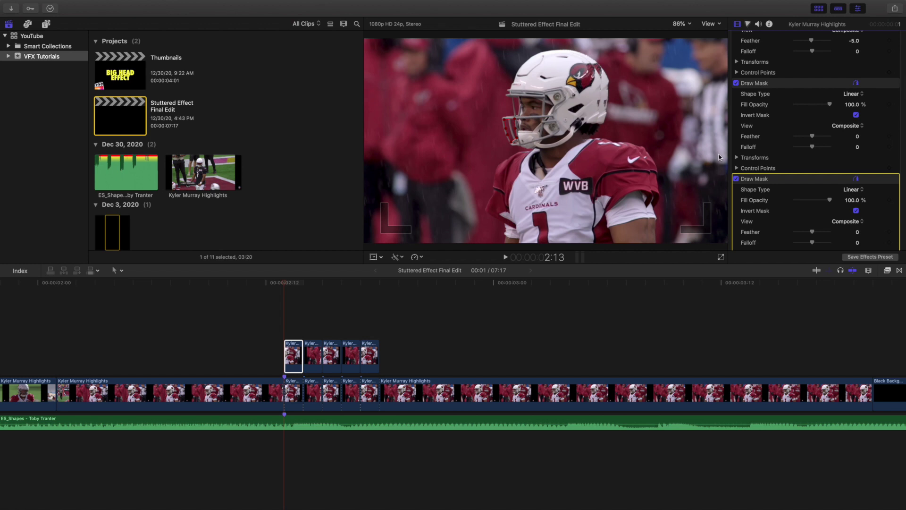
{"action": "scroll", "coordinate": [807, 156], "scroll_direction": "down", "scroll_amount": 5}
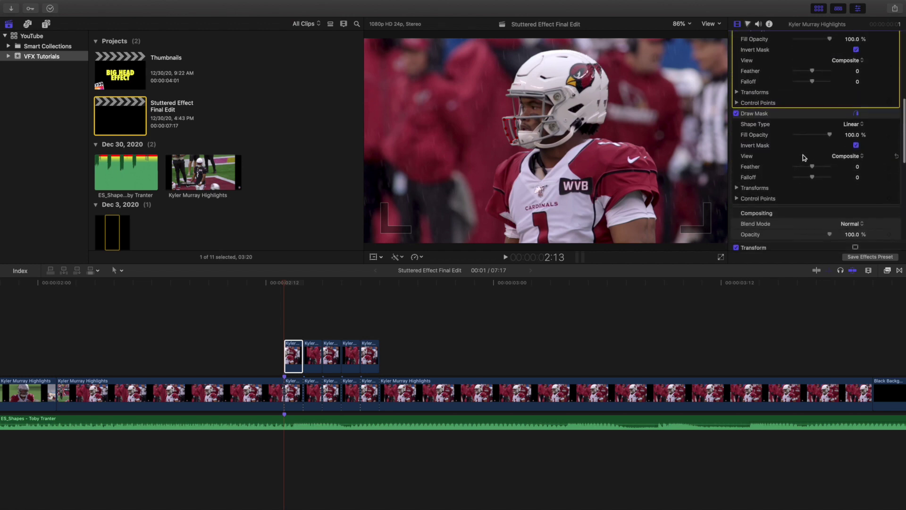
{"action": "left_click", "coordinate": [776, 119]}
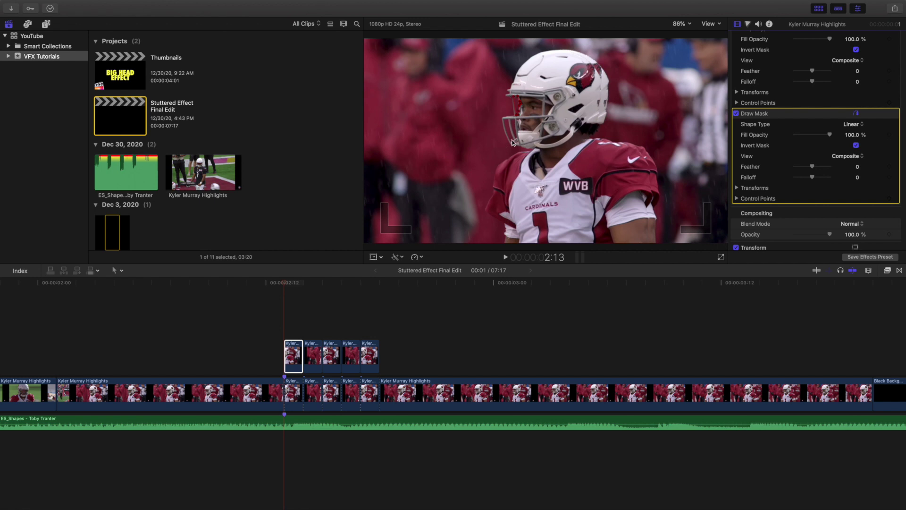
{"action": "scroll", "coordinate": [774, 56], "scroll_direction": "up", "scroll_amount": 3}
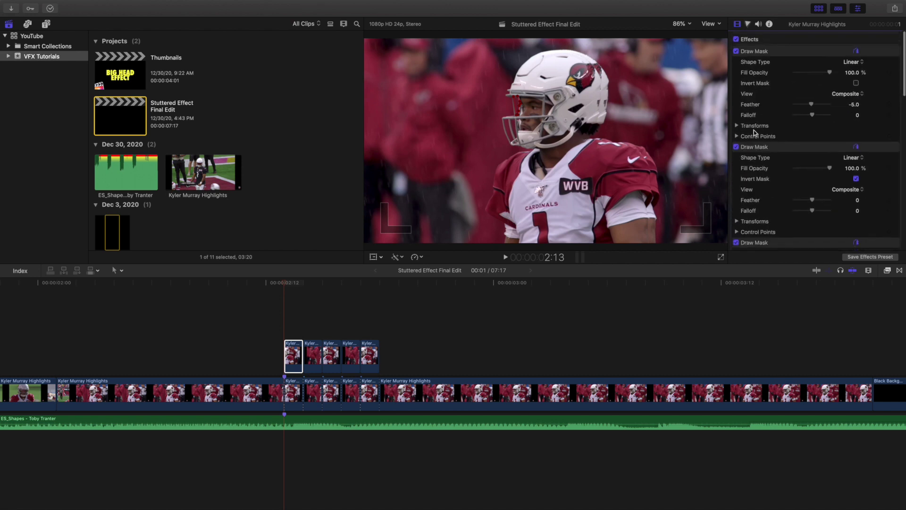
{"action": "left_click", "coordinate": [775, 50]}
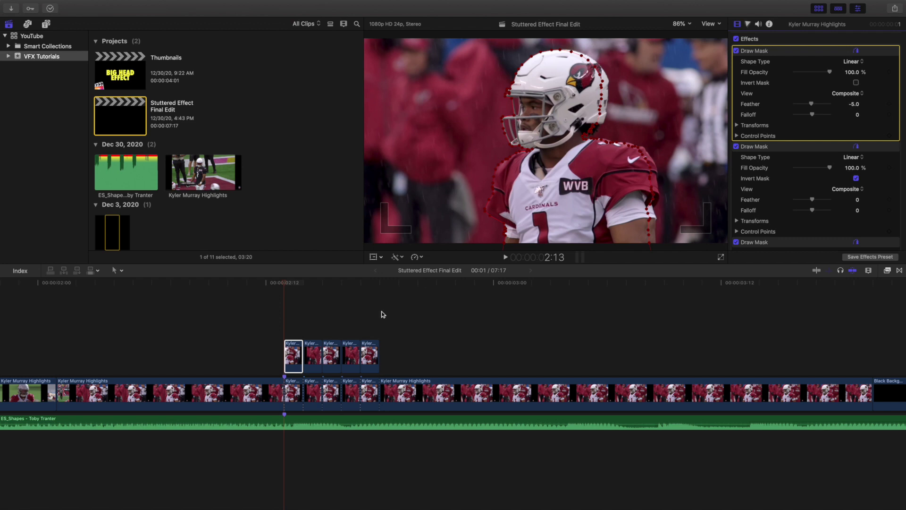
{"action": "left_click", "coordinate": [300, 388]}
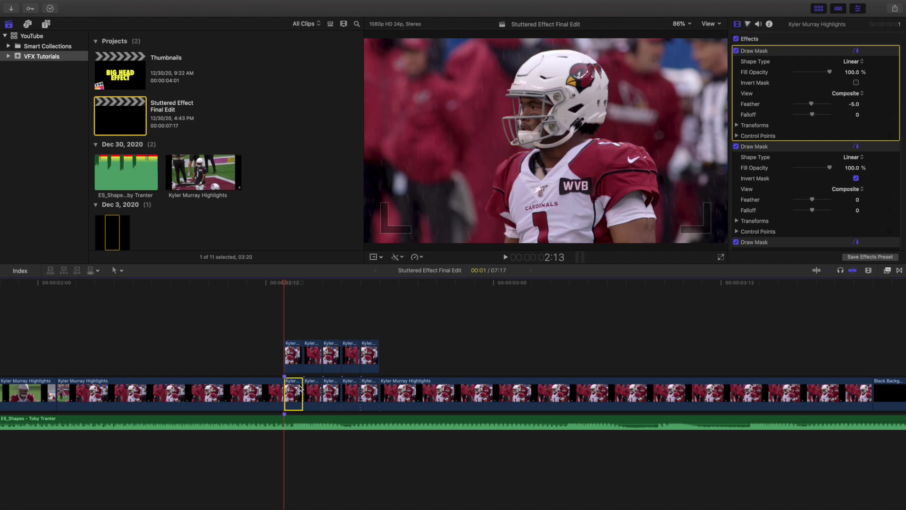
{"action": "key", "text": "v"}
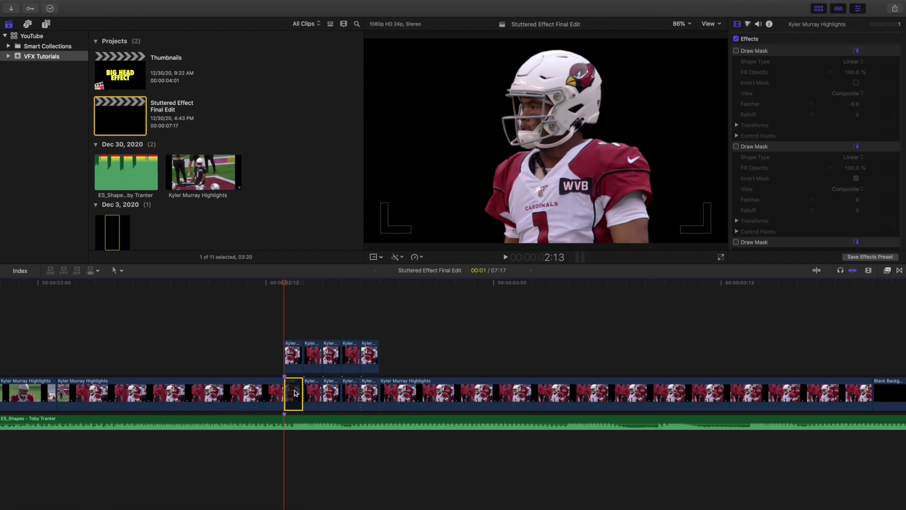
{"action": "key", "text": "v"}
{"action": "left_click", "coordinate": [297, 359]}
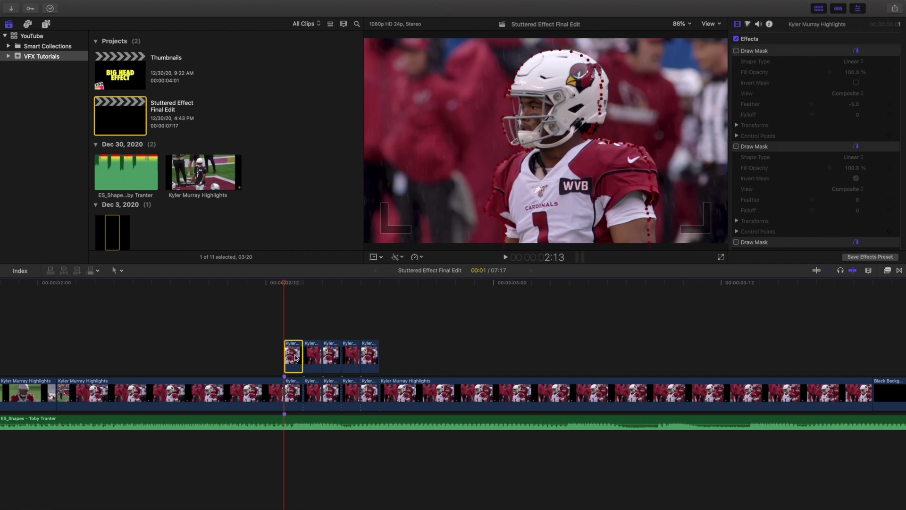
{"action": "key", "text": "v"}
{"action": "scroll", "coordinate": [791, 136], "scroll_direction": "down", "scroll_amount": 5}
{"action": "scroll", "coordinate": [791, 136], "scroll_direction": "down", "scroll_amount": 8}
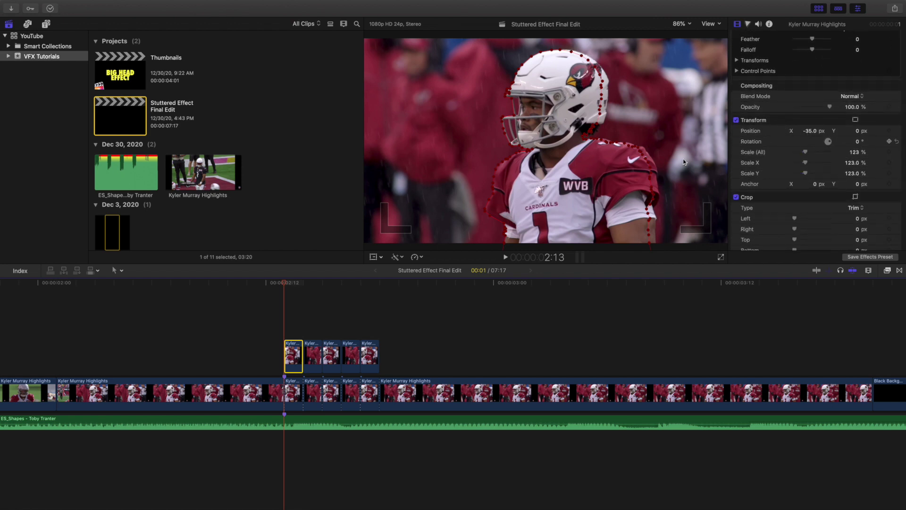
{"action": "left_click", "coordinate": [811, 132]}
{"action": "left_click_drag", "start_coordinate": [812, 134], "coordinate": [810, 132]}
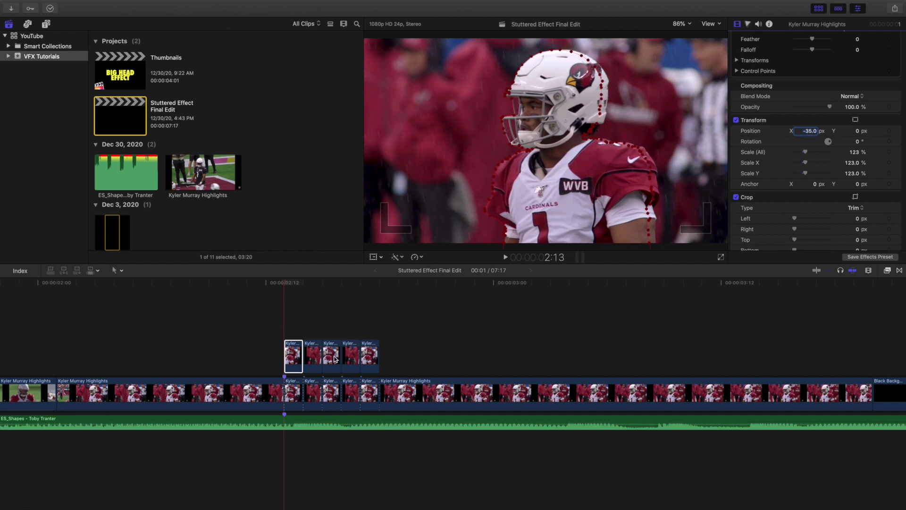
{"action": "left_click", "coordinate": [309, 347]}
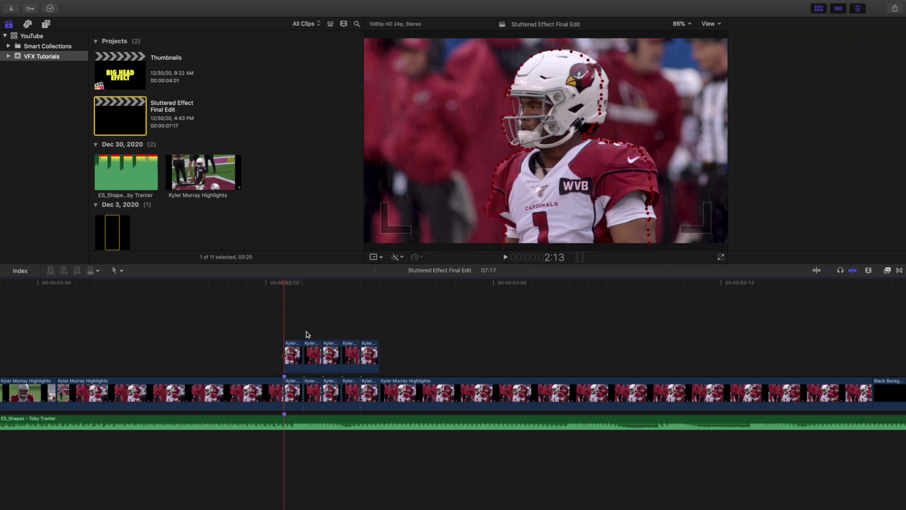
{"action": "left_click", "coordinate": [309, 347]}
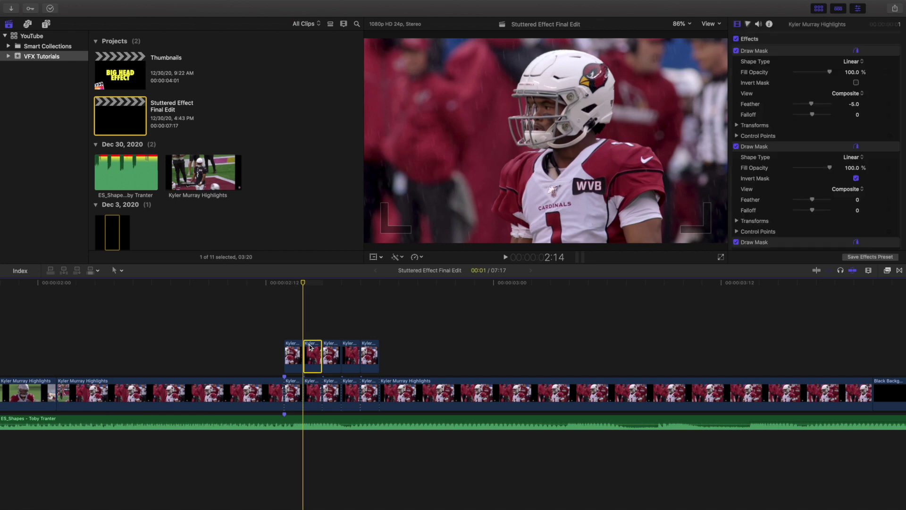
{"action": "scroll", "coordinate": [762, 118], "scroll_direction": "down", "scroll_amount": 1}
{"action": "scroll", "coordinate": [763, 117], "scroll_direction": "down", "scroll_amount": 3}
{"action": "scroll", "coordinate": [764, 122], "scroll_direction": "up", "scroll_amount": 1}
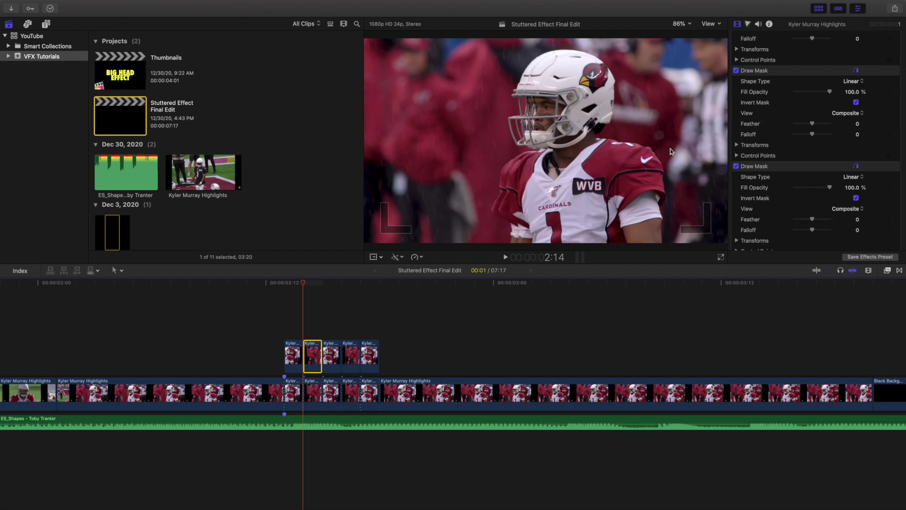
{"action": "scroll", "coordinate": [761, 164], "scroll_direction": "down", "scroll_amount": 3}
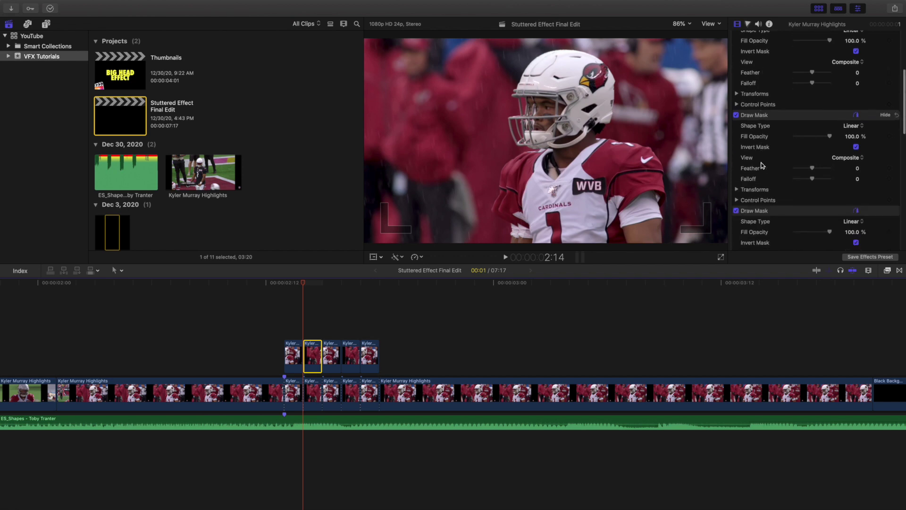
{"action": "scroll", "coordinate": [762, 164], "scroll_direction": "down", "scroll_amount": 9}
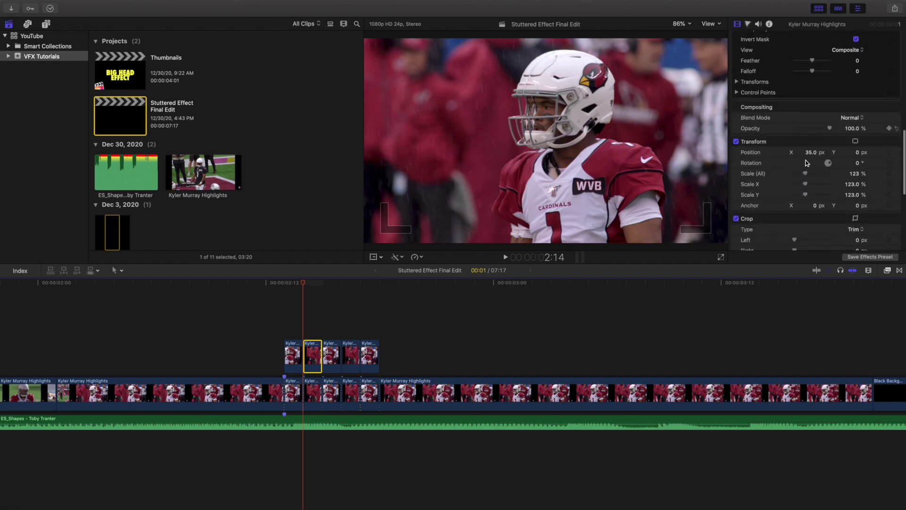
{"action": "scroll", "coordinate": [807, 159], "scroll_direction": "up", "scroll_amount": 1}
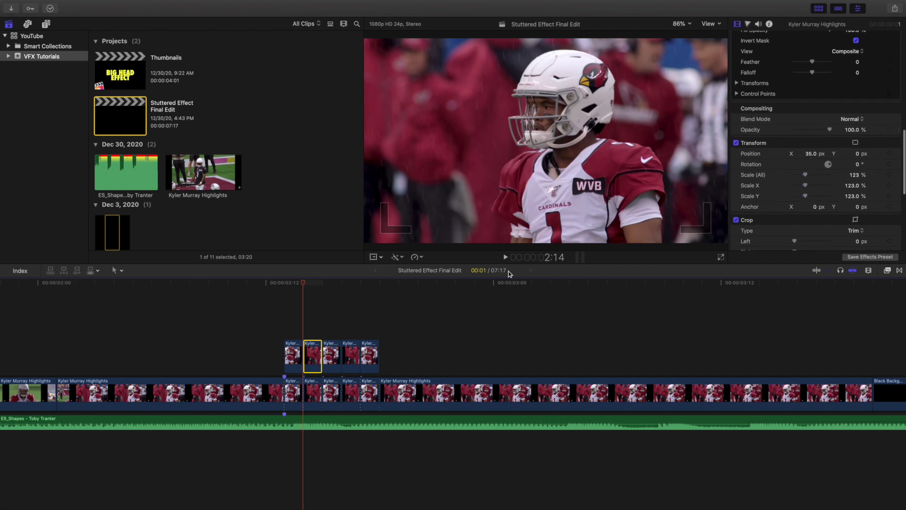
{"action": "left_click", "coordinate": [288, 332]}
{"action": "left_click", "coordinate": [288, 331]}
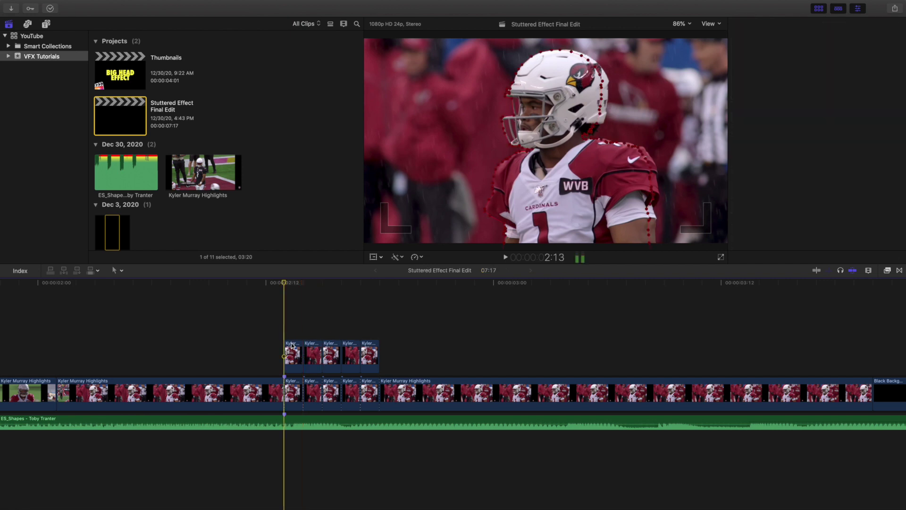
{"action": "left_click", "coordinate": [293, 345]}
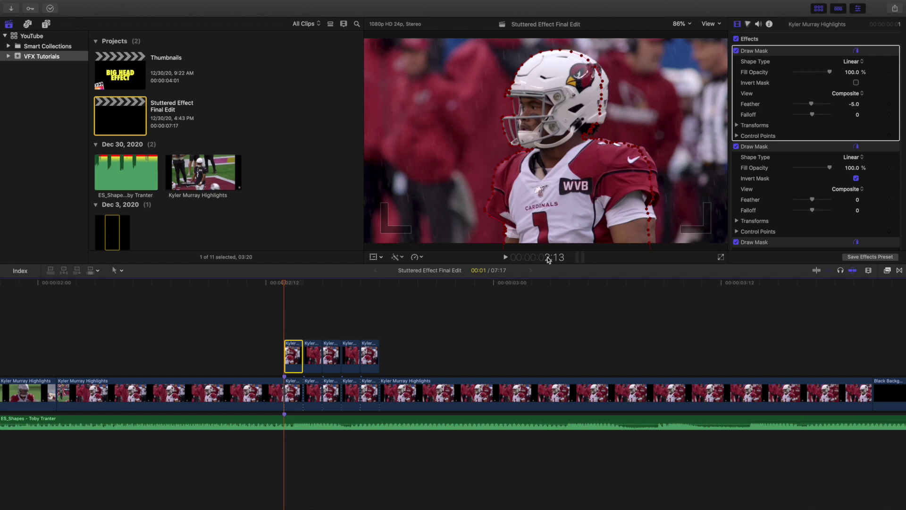
{"action": "scroll", "coordinate": [779, 185], "scroll_direction": "down", "scroll_amount": 1}
{"action": "scroll", "coordinate": [779, 185], "scroll_direction": "down", "scroll_amount": 10}
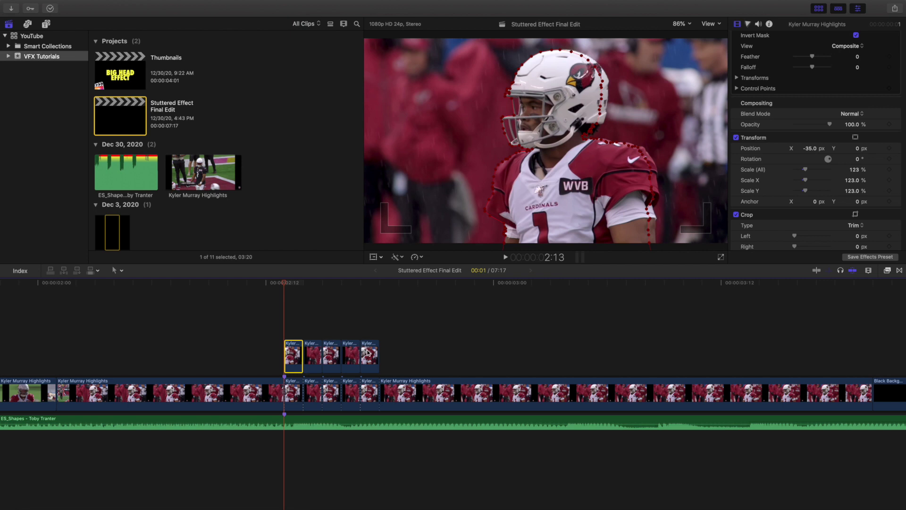
{"action": "left_click", "coordinate": [306, 337]}
{"action": "left_click", "coordinate": [311, 349]}
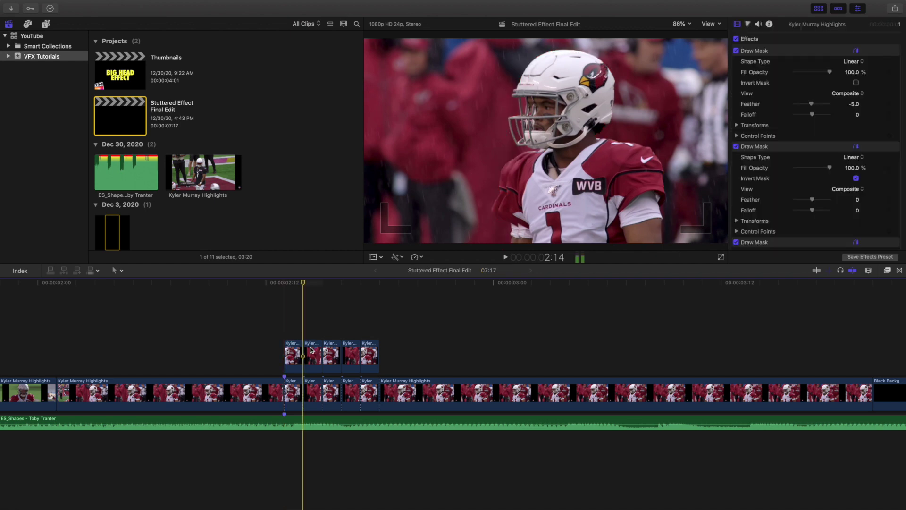
{"action": "left_click", "coordinate": [310, 391]}
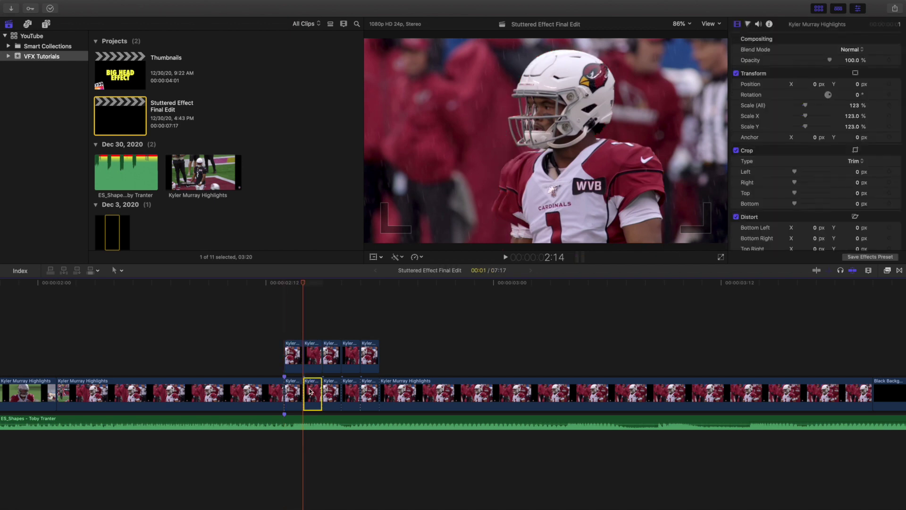
{"action": "key", "text": "v"}
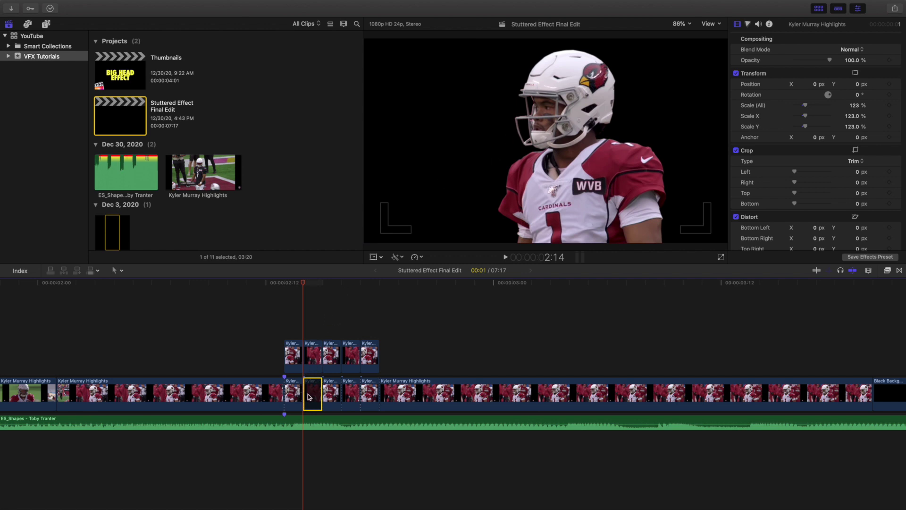
{"action": "key", "text": "v"}
{"action": "left_click", "coordinate": [313, 361]}
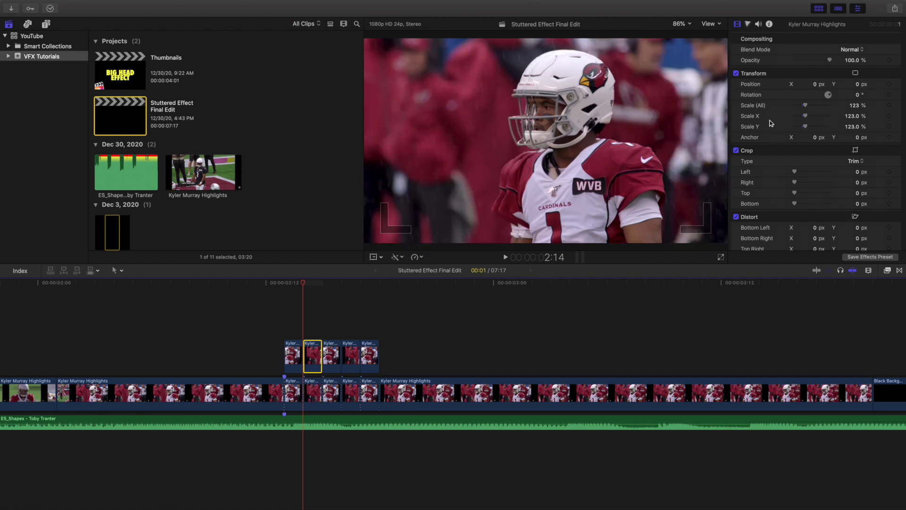
{"action": "key", "text": "alt+super+v"}
{"action": "scroll", "coordinate": [770, 121], "scroll_direction": "down", "scroll_amount": 3}
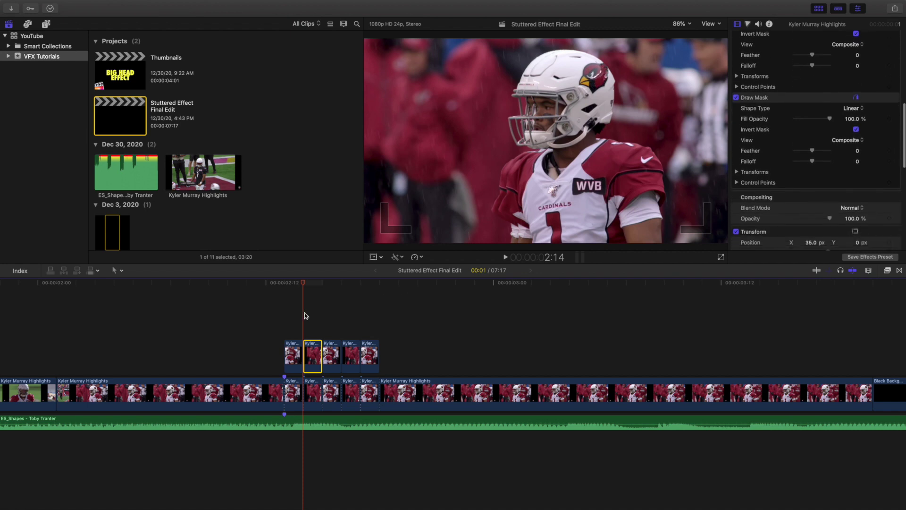
- Check that the first player cutout's Transform Position X is -35 px
{"action": "left_click", "coordinate": [285, 322]}
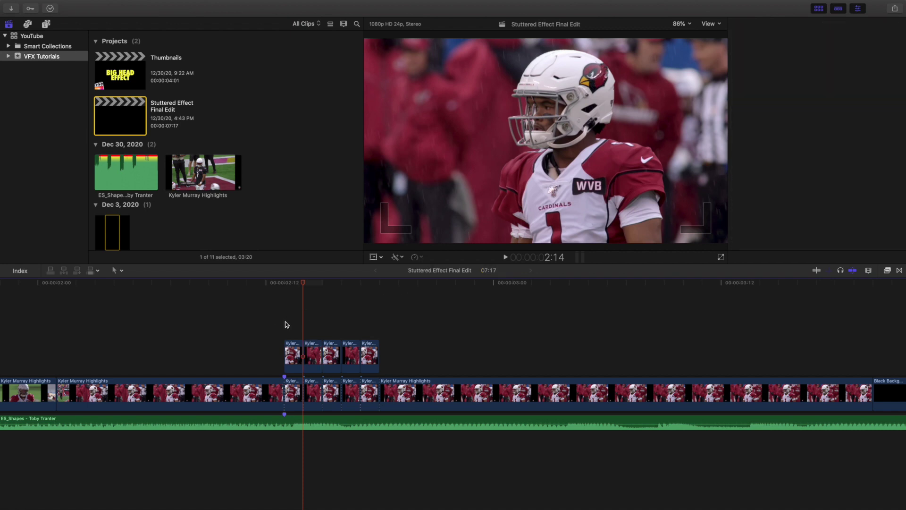
{"action": "left_click", "coordinate": [293, 348]}
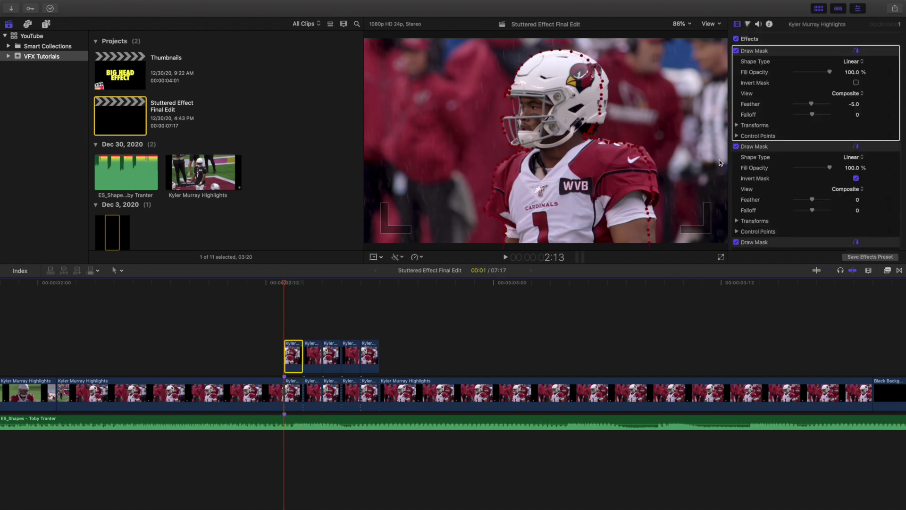
{"action": "scroll", "coordinate": [753, 154], "scroll_direction": "down", "scroll_amount": 5}
{"action": "scroll", "coordinate": [761, 150], "scroll_direction": "down", "scroll_amount": 3}
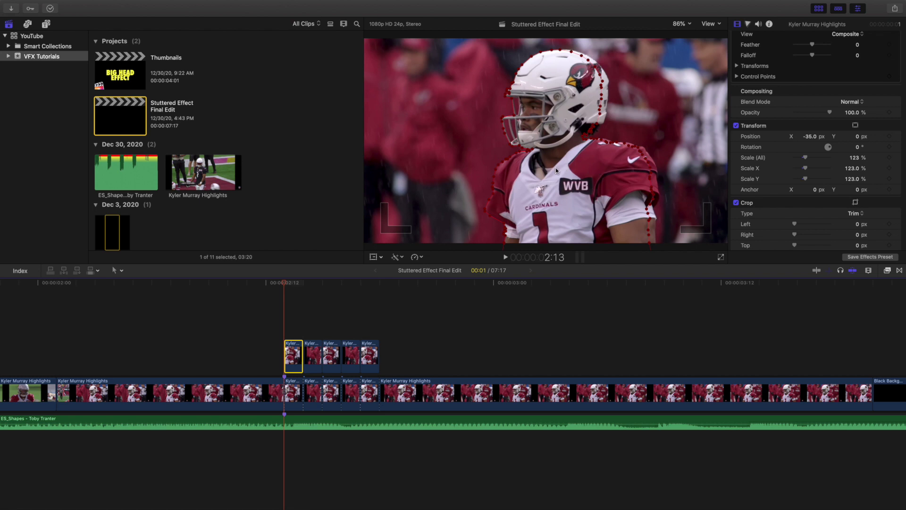
- Check that the second player cutout's Position X is 35 px
{"action": "left_click", "coordinate": [306, 325]}
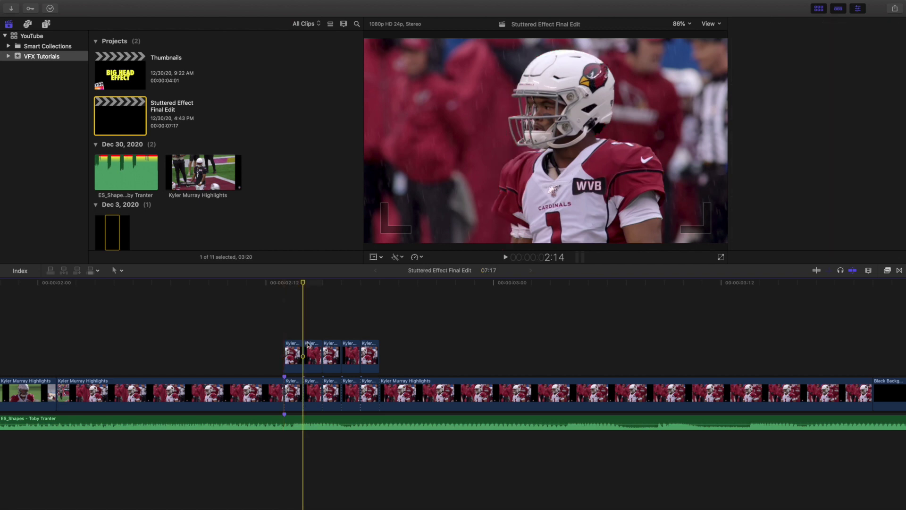
{"action": "left_click", "coordinate": [310, 348]}
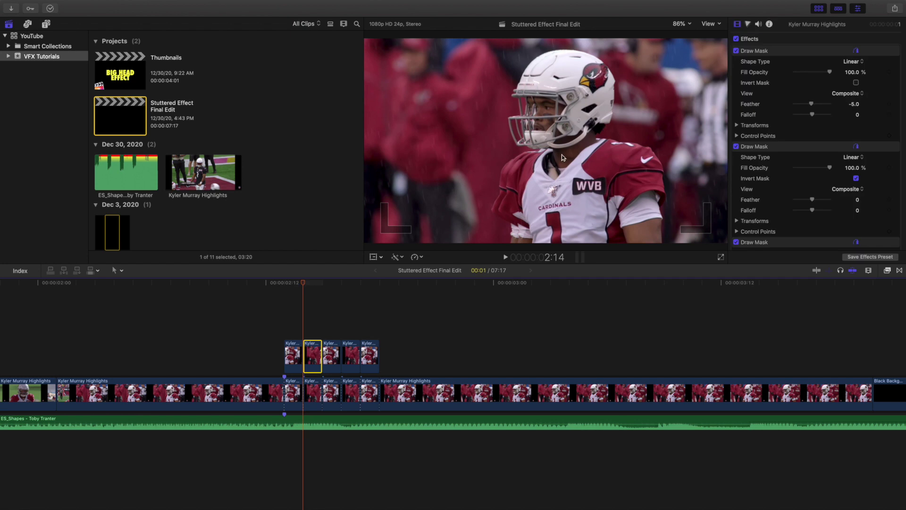
{"action": "scroll", "coordinate": [756, 165], "scroll_direction": "down", "scroll_amount": 2}
{"action": "scroll", "coordinate": [756, 165], "scroll_direction": "down", "scroll_amount": 5}
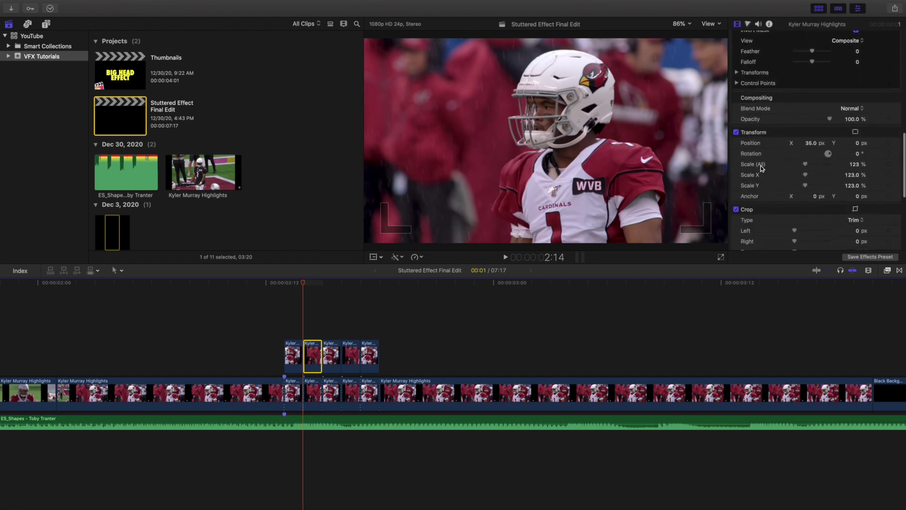
- Confirm the third cutout at 2:15 has Position X -35 px, then return to 2:13
{"action": "left_click", "coordinate": [322, 314]}
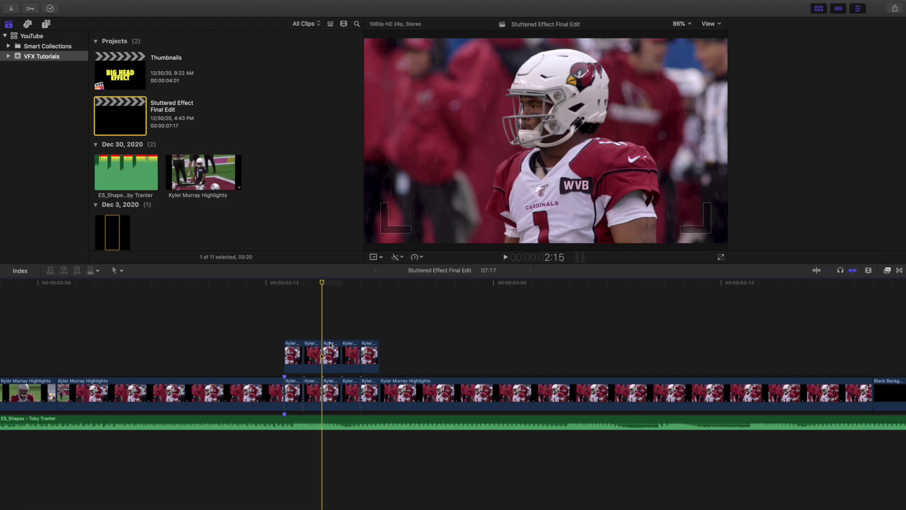
{"action": "left_click", "coordinate": [330, 345]}
{"action": "scroll", "coordinate": [800, 142], "scroll_direction": "down", "scroll_amount": 4}
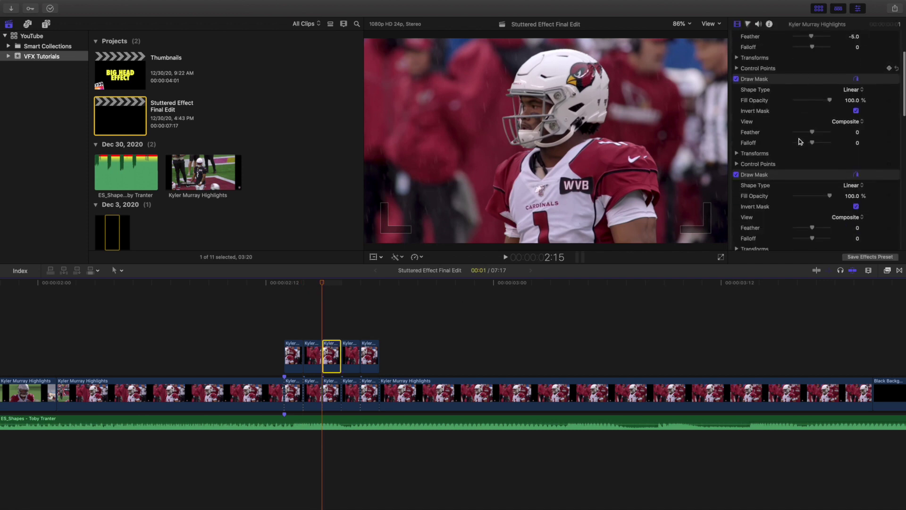
{"action": "scroll", "coordinate": [801, 142], "scroll_direction": "down", "scroll_amount": 5}
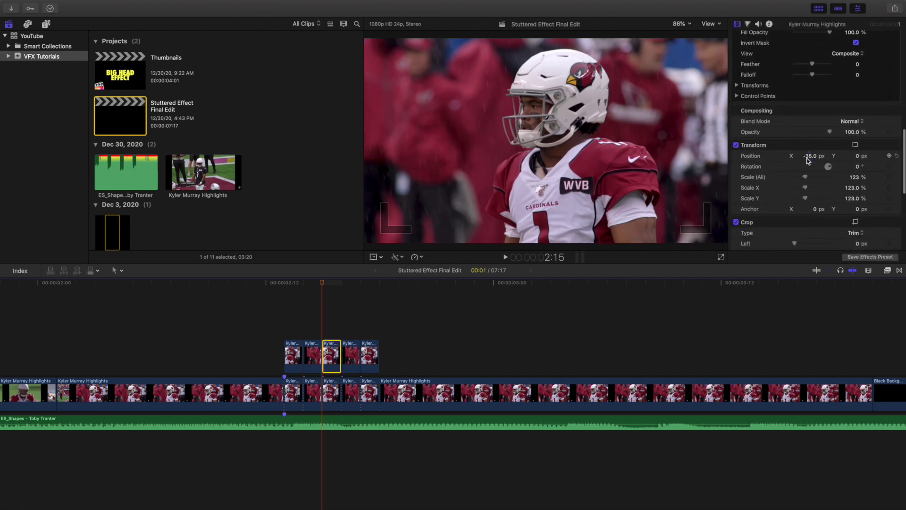
{"action": "left_click", "coordinate": [283, 324]}
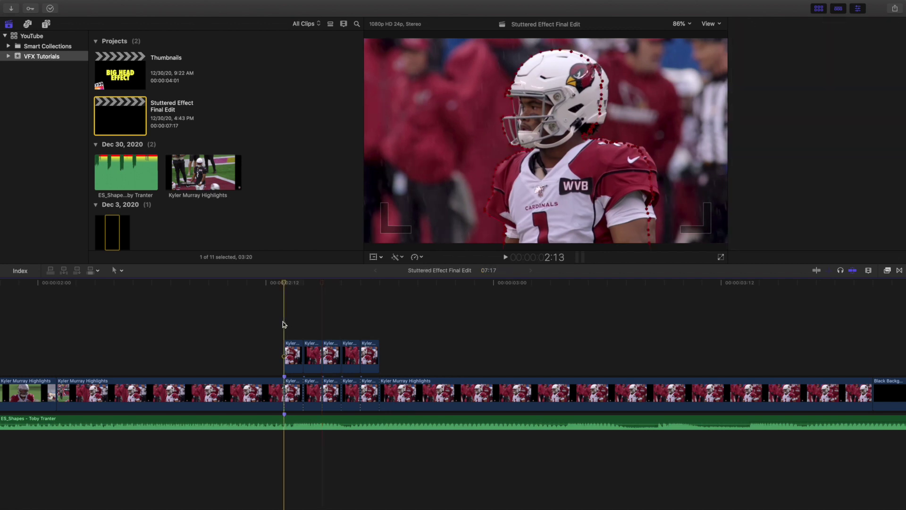
- Show the first cutout's mask settings and preview the stutter frame by frame from 2:13 to 2:17
{"action": "left_click", "coordinate": [554, 158]}
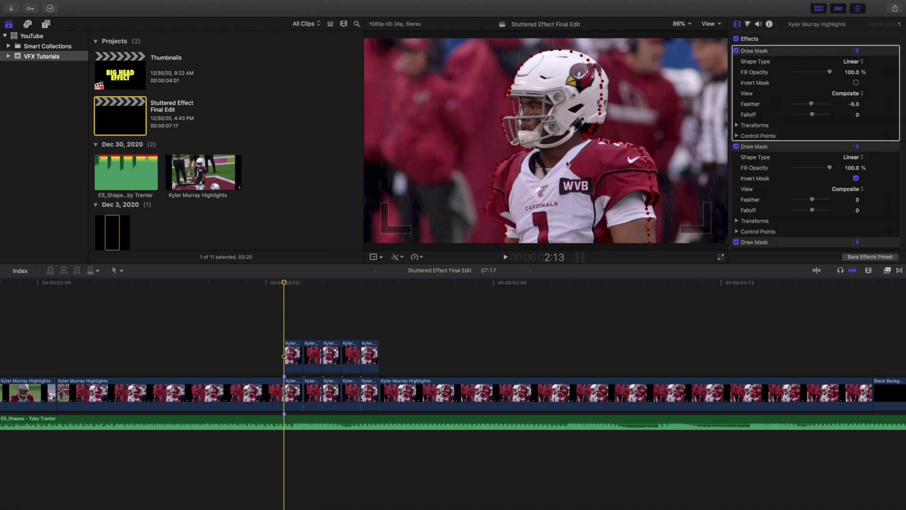
{"action": "key", "text": "Right"}
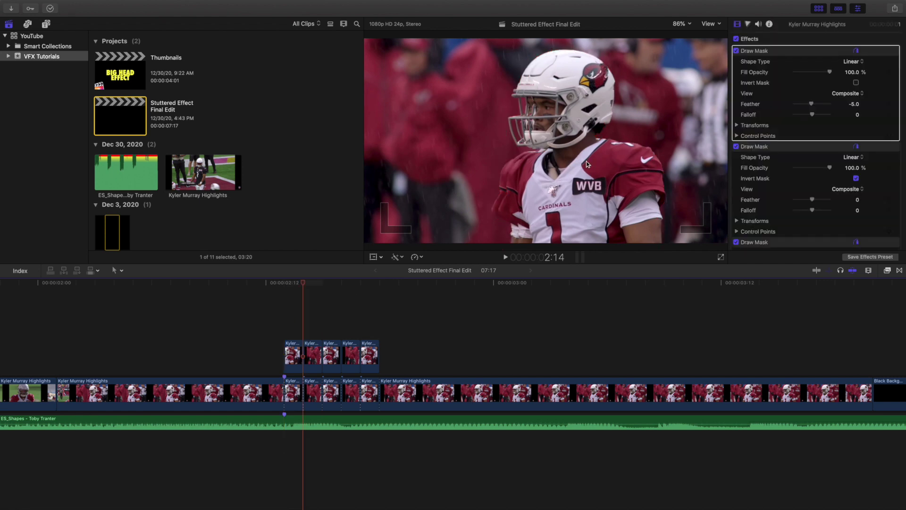
{"action": "key", "text": "Right"}
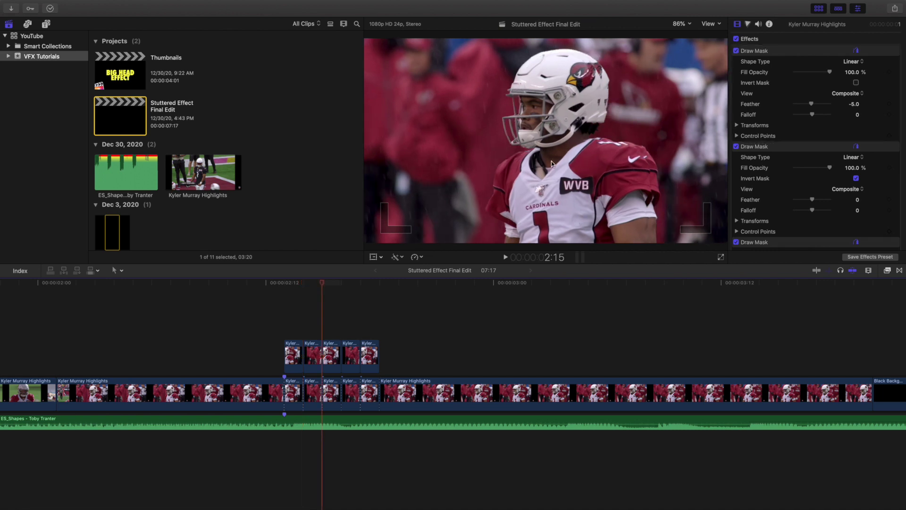
{"action": "key", "text": "Right"}
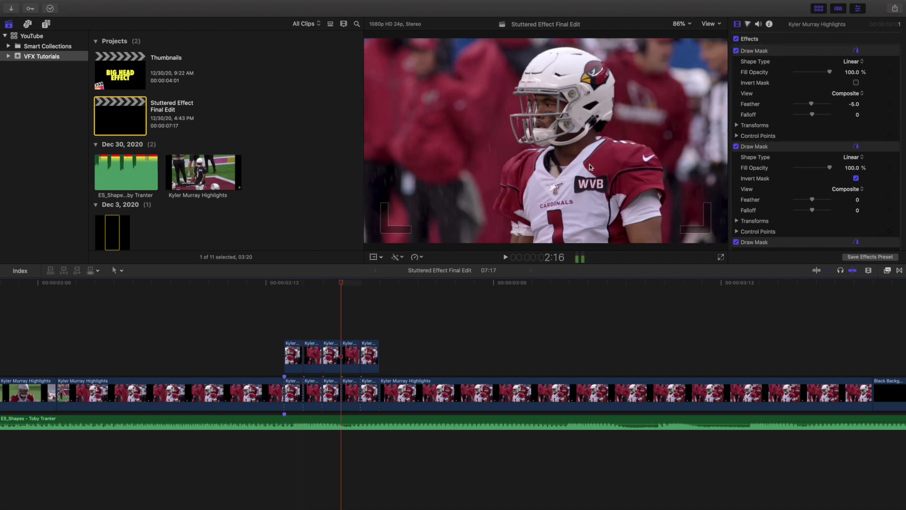
{"action": "key", "text": "Right"}
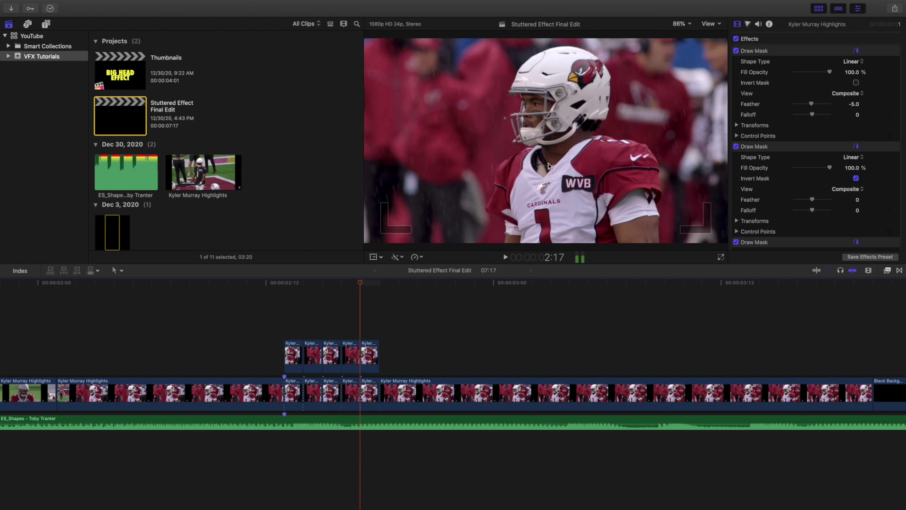
- Redisplay the cutout's Draw Masks at 2:13, then zoom the timeline out from 2:10
{"action": "left_click", "coordinate": [280, 322]}
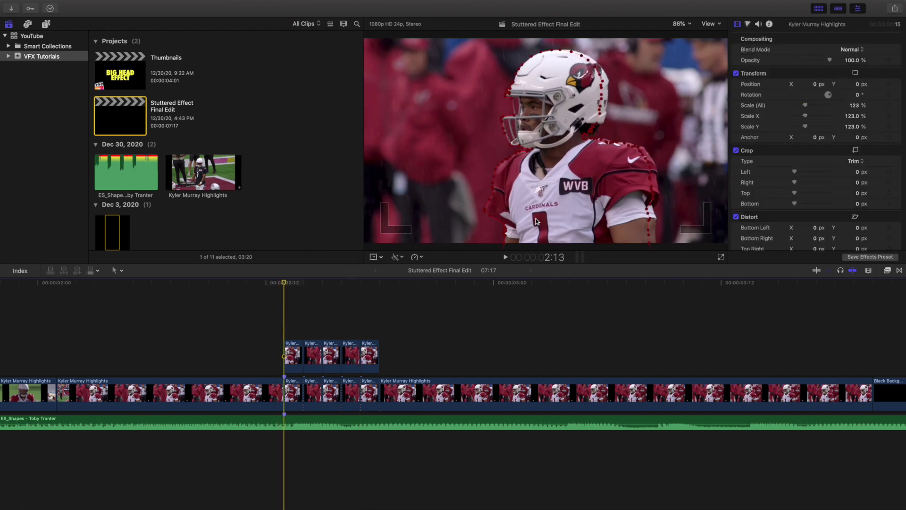
{"action": "left_click", "coordinate": [554, 218]}
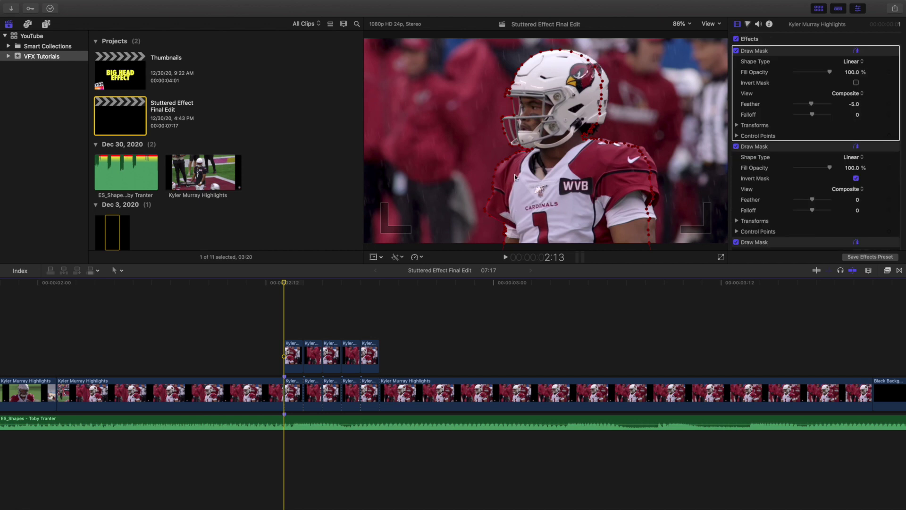
{"action": "left_click", "coordinate": [244, 355]}
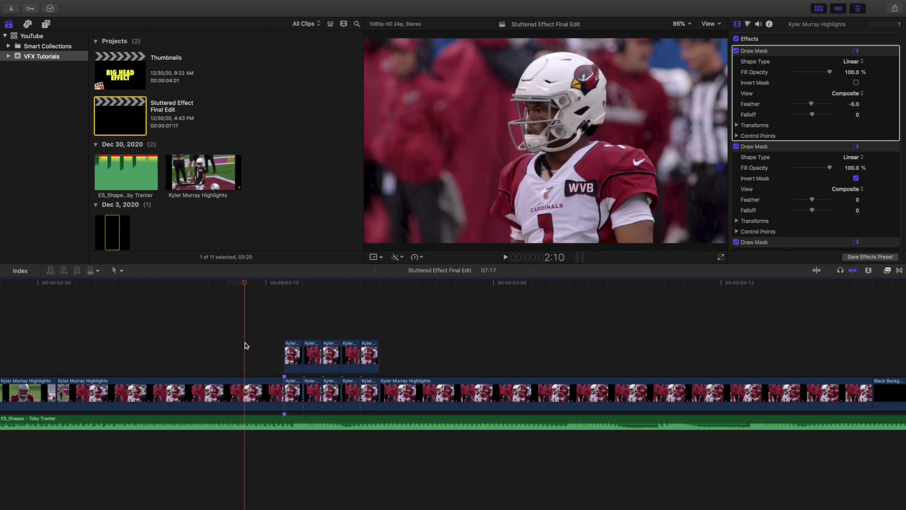
{"action": "key", "text": "super+minus"}
{"action": "key", "text": "super+minus"}
- Play the Stuttered Effect Final Edit from its start and stop after the stutter section
{"action": "scroll", "coordinate": [170, 347], "scroll_direction": "left", "scroll_amount": 3}
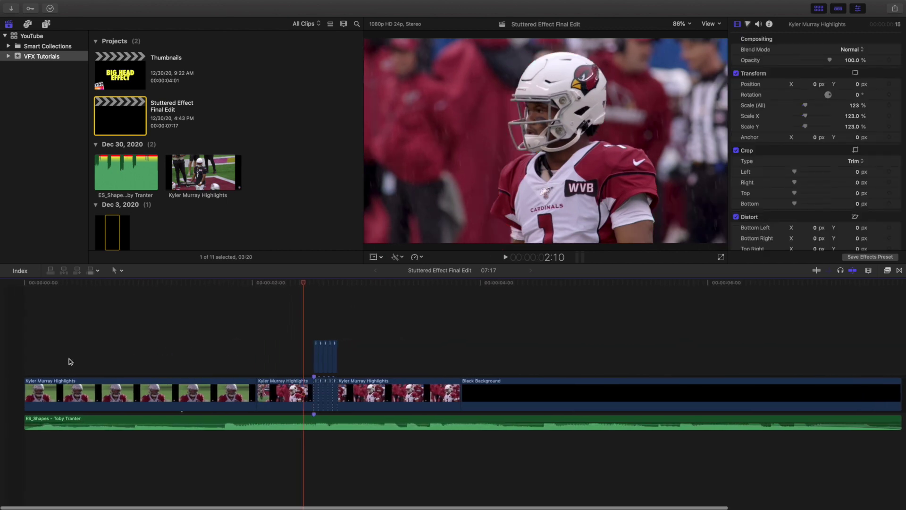
{"action": "left_click", "coordinate": [17, 351]}
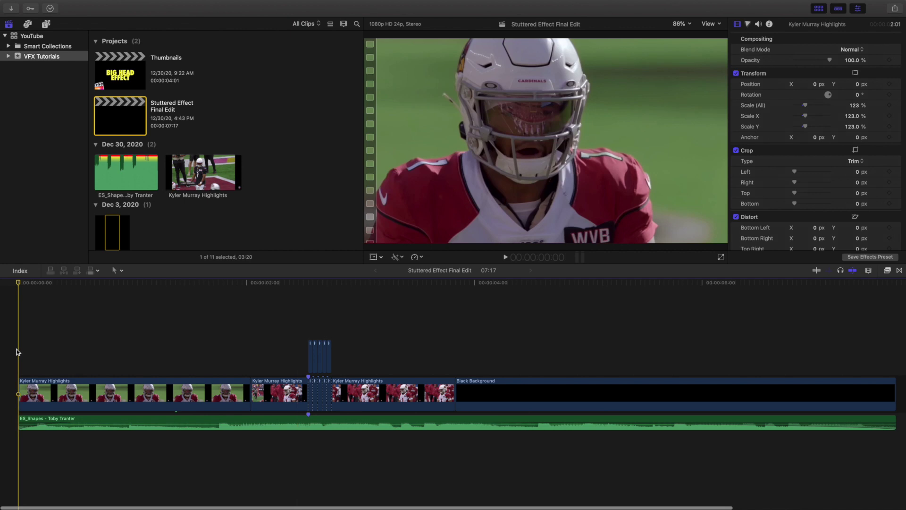
{"action": "key", "text": "space"}
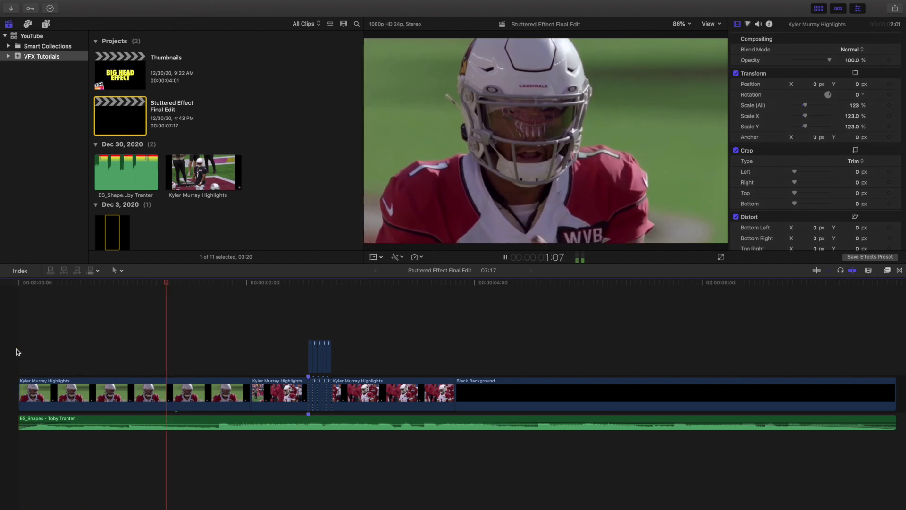
{"action": "key", "text": "space"}
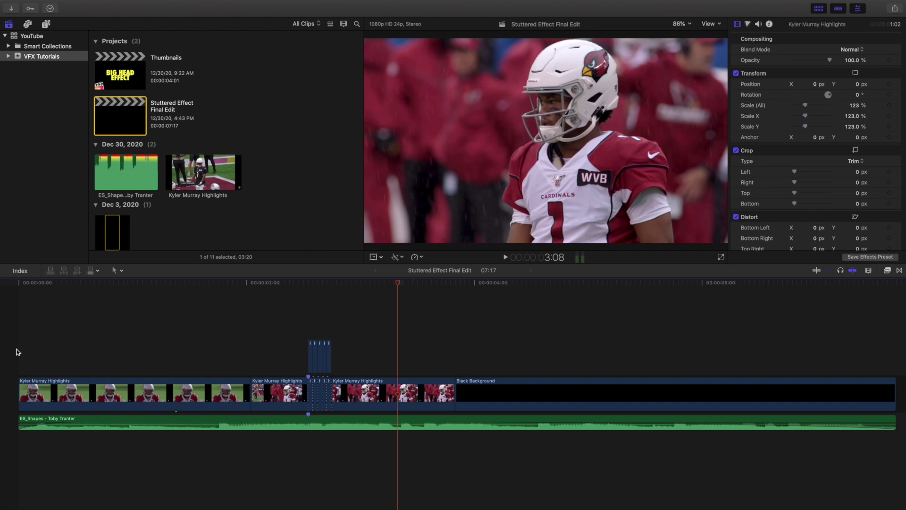
- Select the first player cutout at 2:13 to show its stacked Draw Masks, one inverted, feather -5.0
{"action": "left_click", "coordinate": [309, 333]}
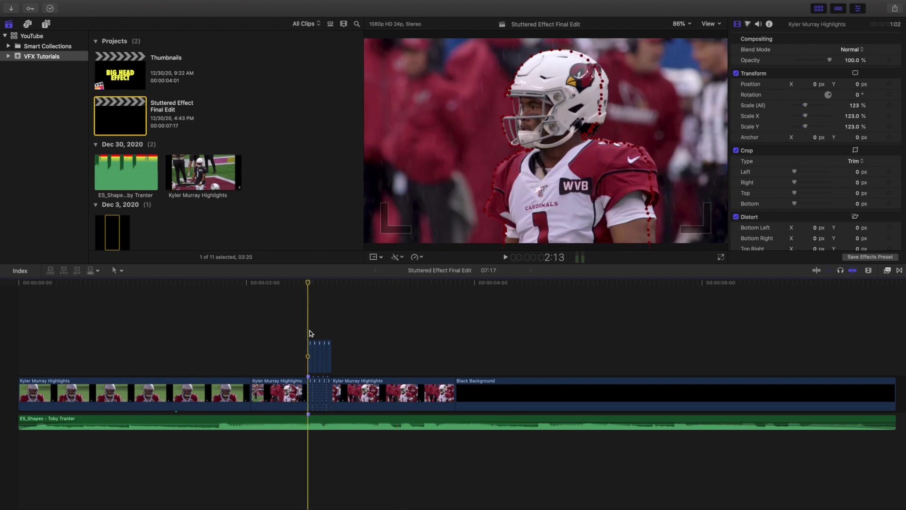
{"action": "left_click", "coordinate": [523, 193]}
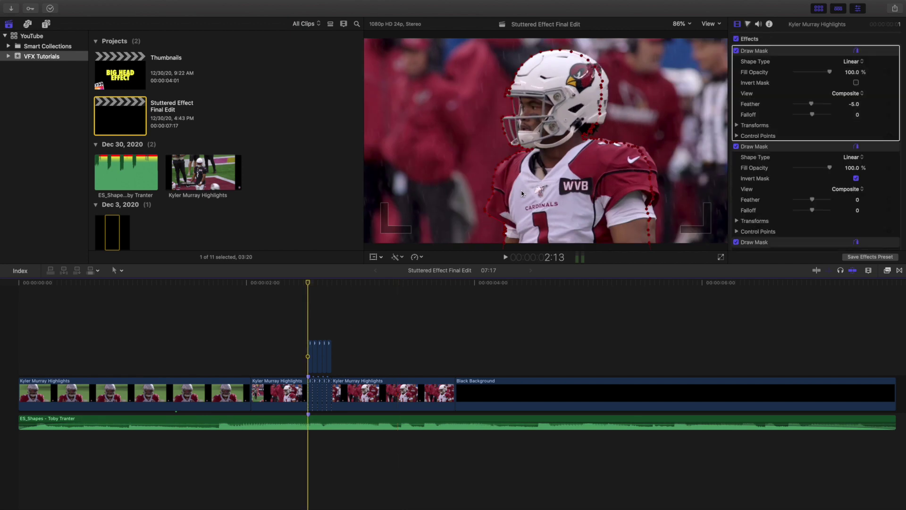